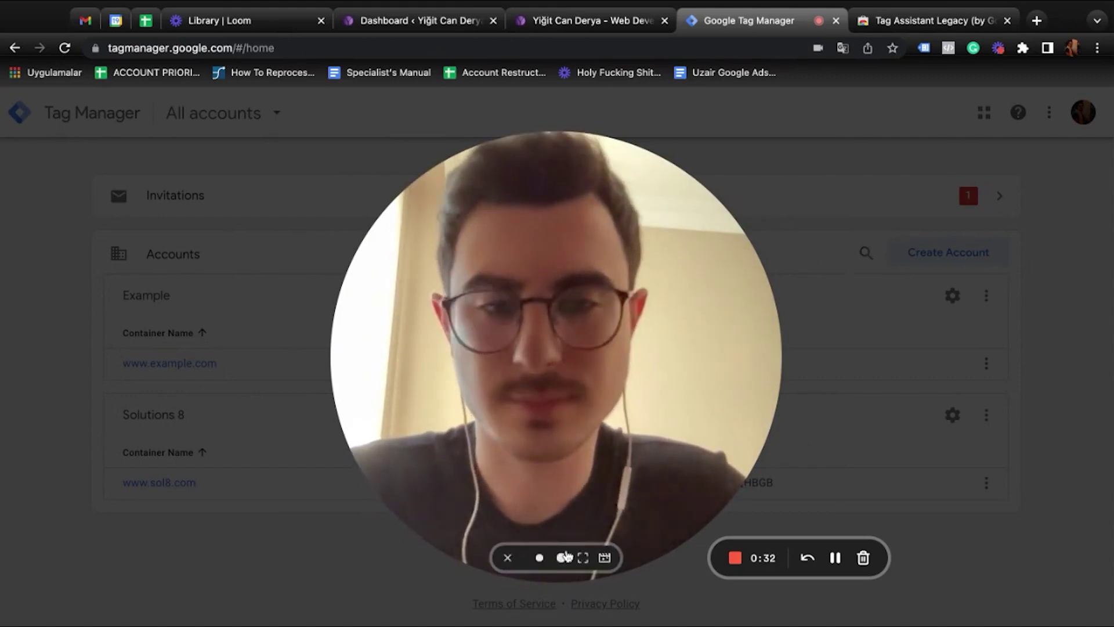
Search Google for 'tag' and open the Tag Assistant Legacy (by Google) Chrome Web Store listing
left_click(541, 559)
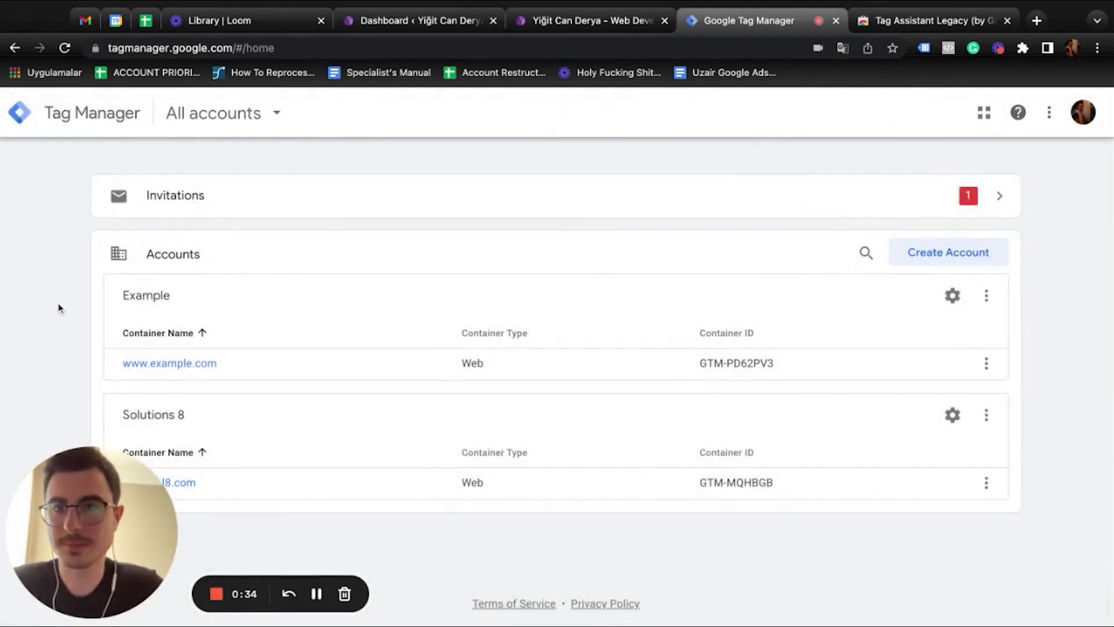
left_click(898, 20)
left_click(314, 47)
key("BackSpace")
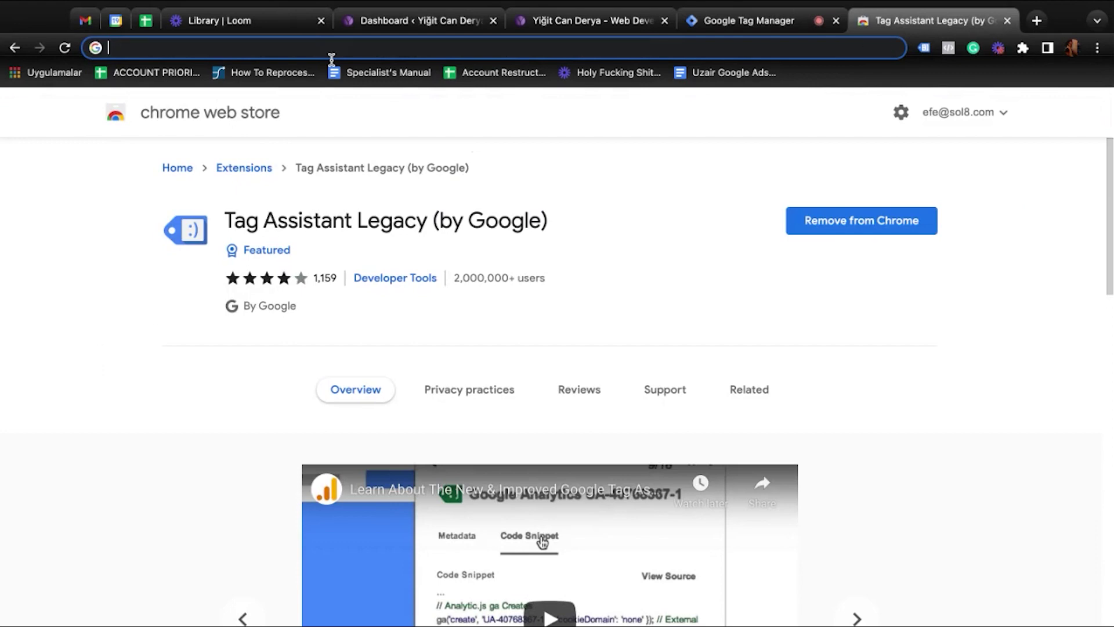
left_click_drag(224, 224, 451, 222)
left_click(318, 45)
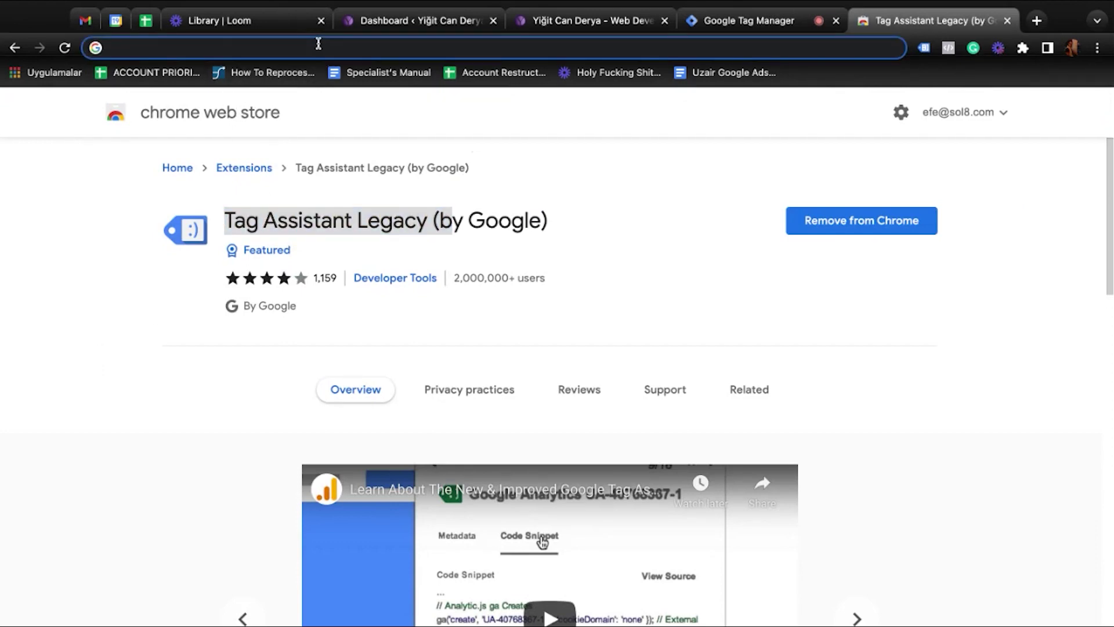
type("tag a")
key("Return")
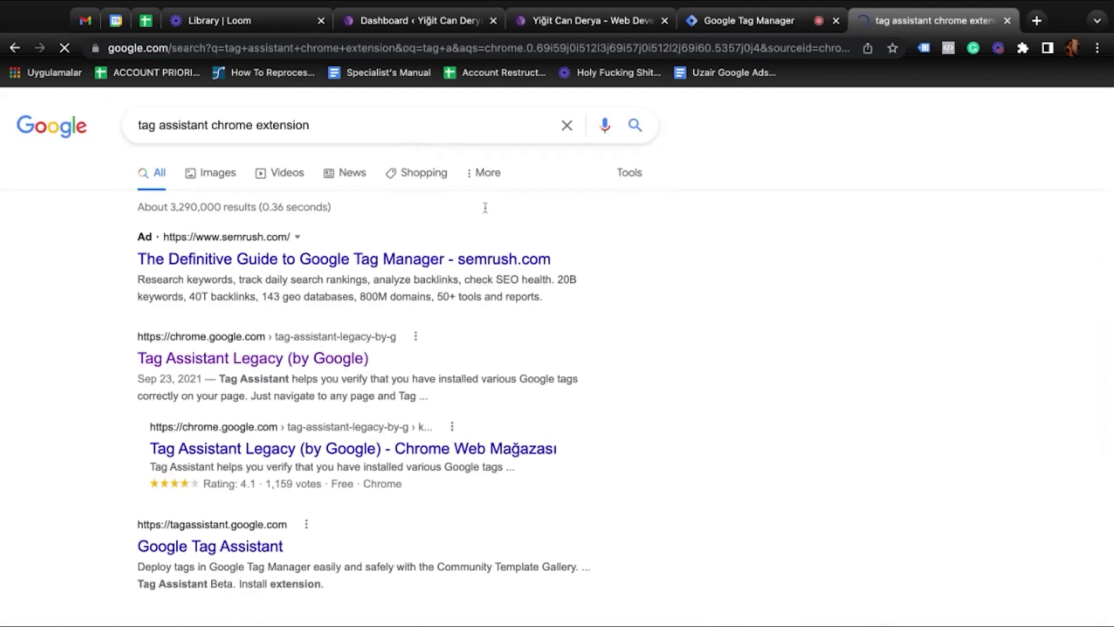
left_click(282, 360)
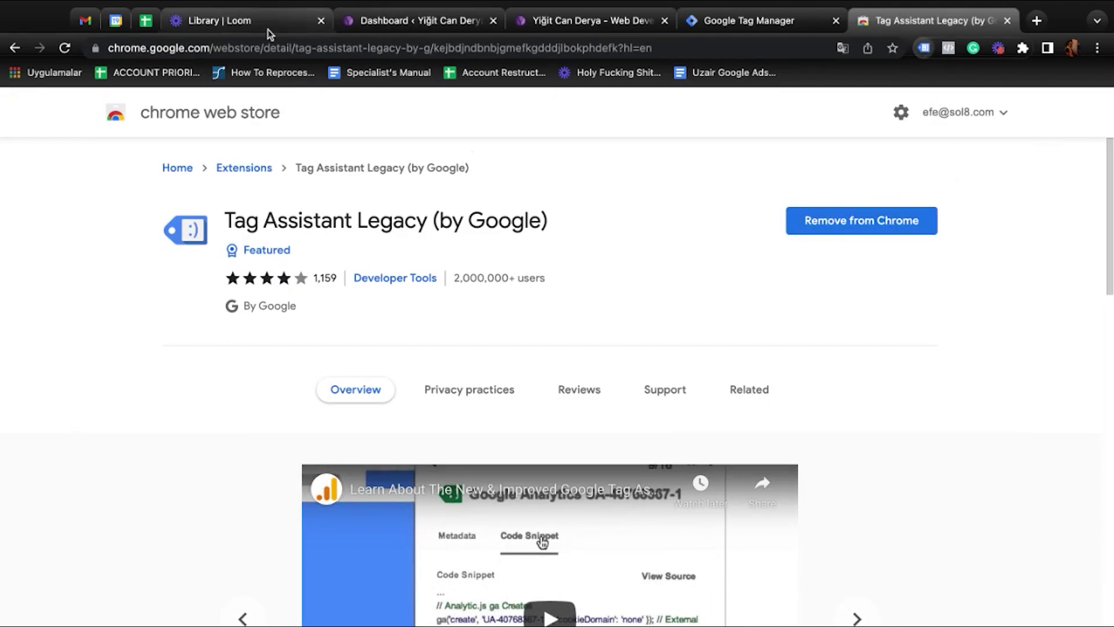
Start a new Tag Manager account and check the website's address in its tab
left_click(749, 21)
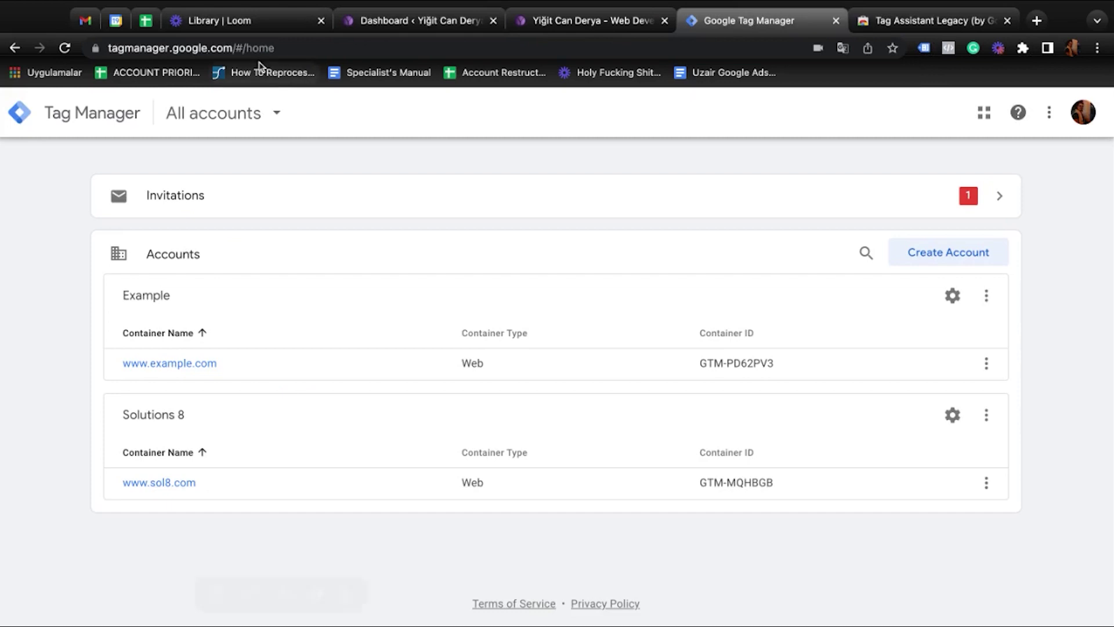
left_click_drag(223, 48, 99, 48)
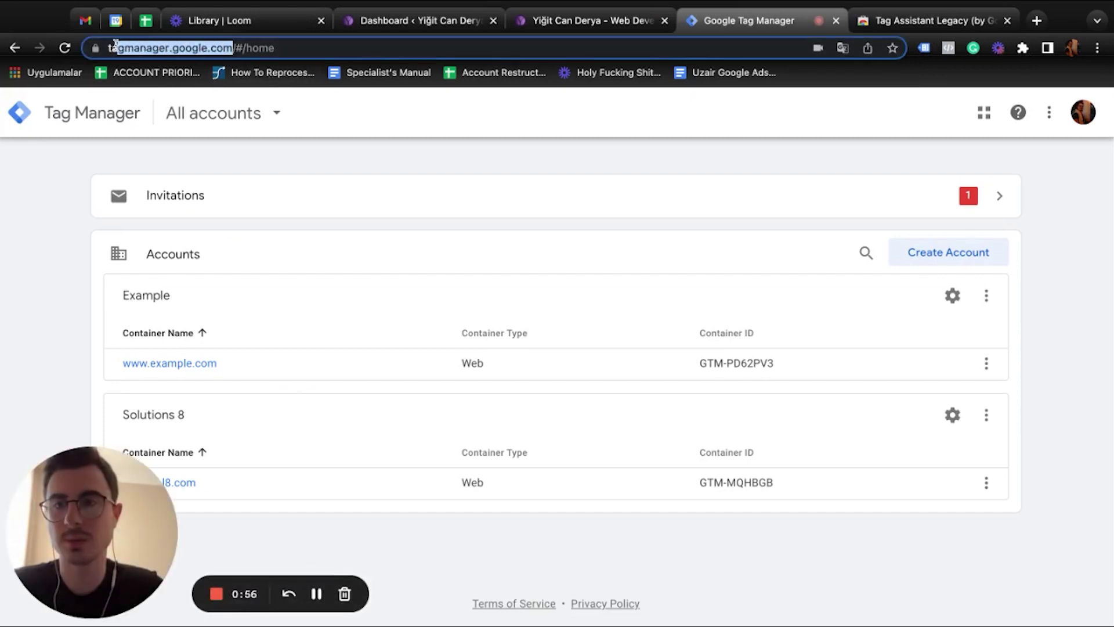
left_click(301, 152)
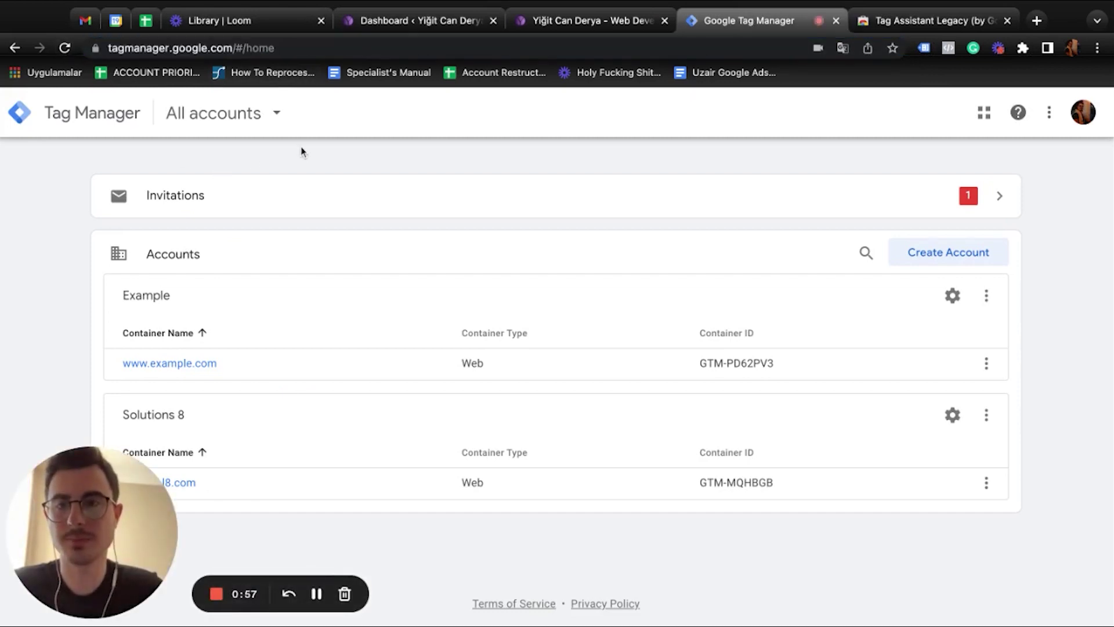
left_click(958, 262)
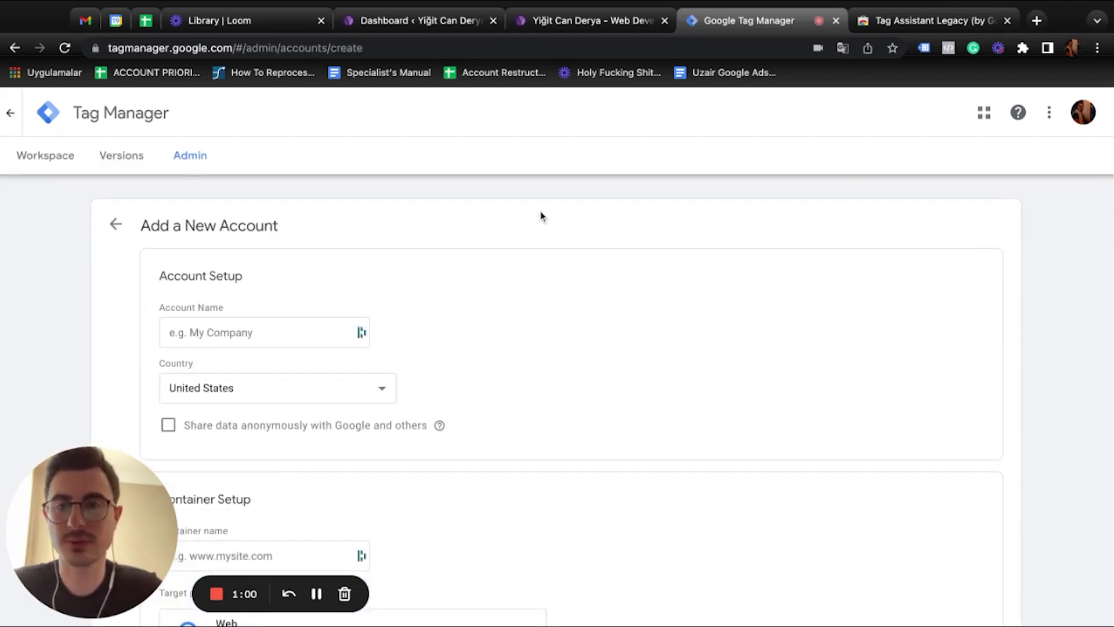
scroll(296, 299, "down", 2)
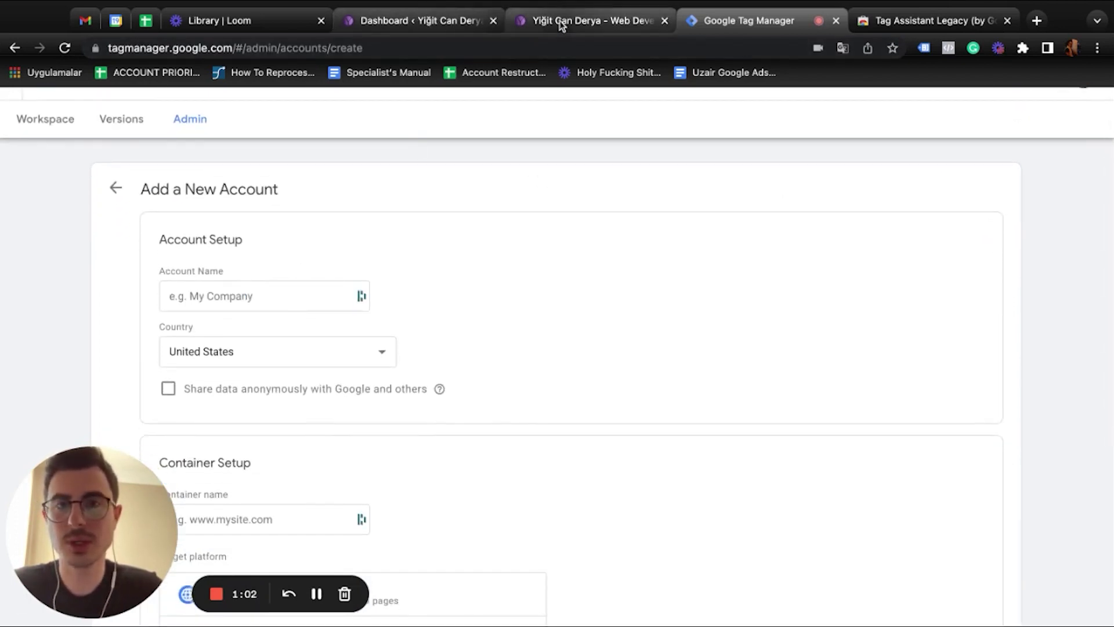
left_click(561, 21)
left_click(228, 49)
key("super+c")
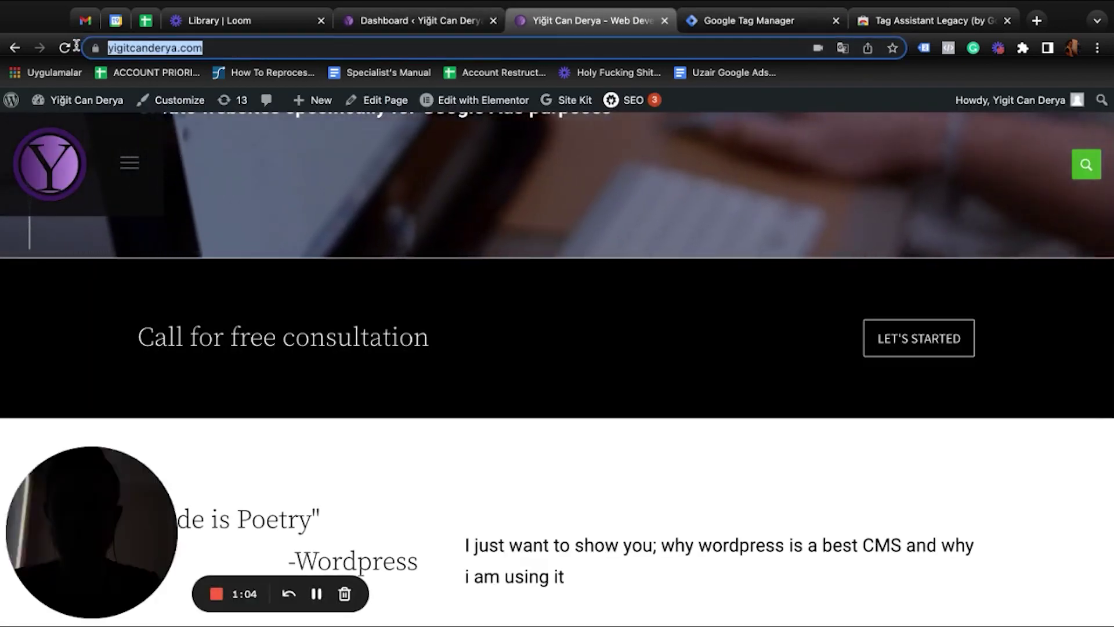
left_click(696, 22)
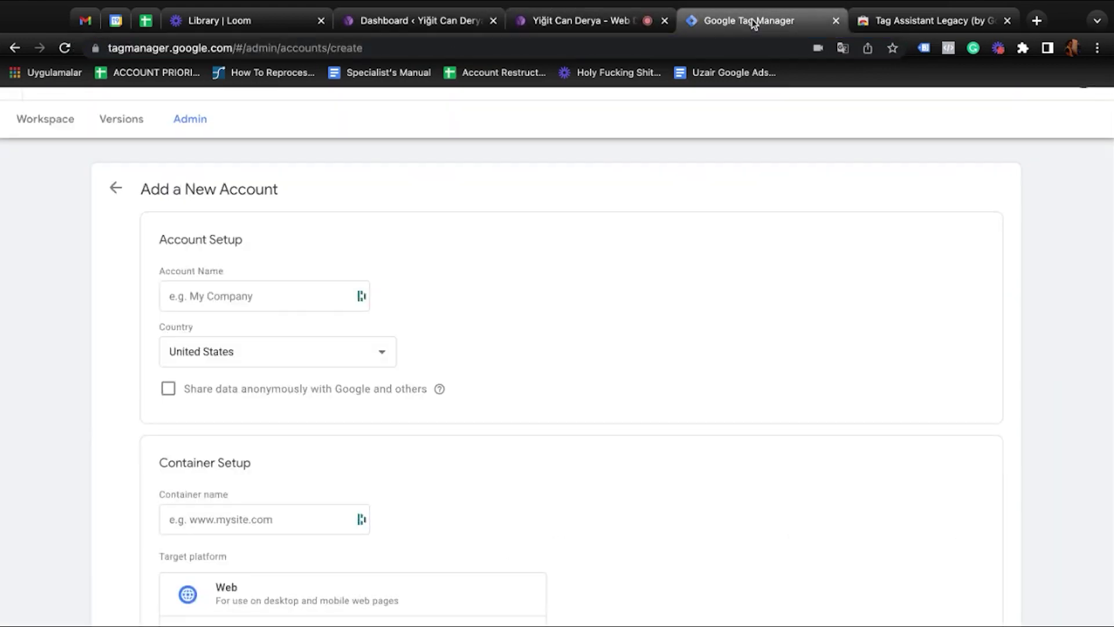
Enter the site owner's name as the account name and set the country to Turkey
left_click(284, 302)
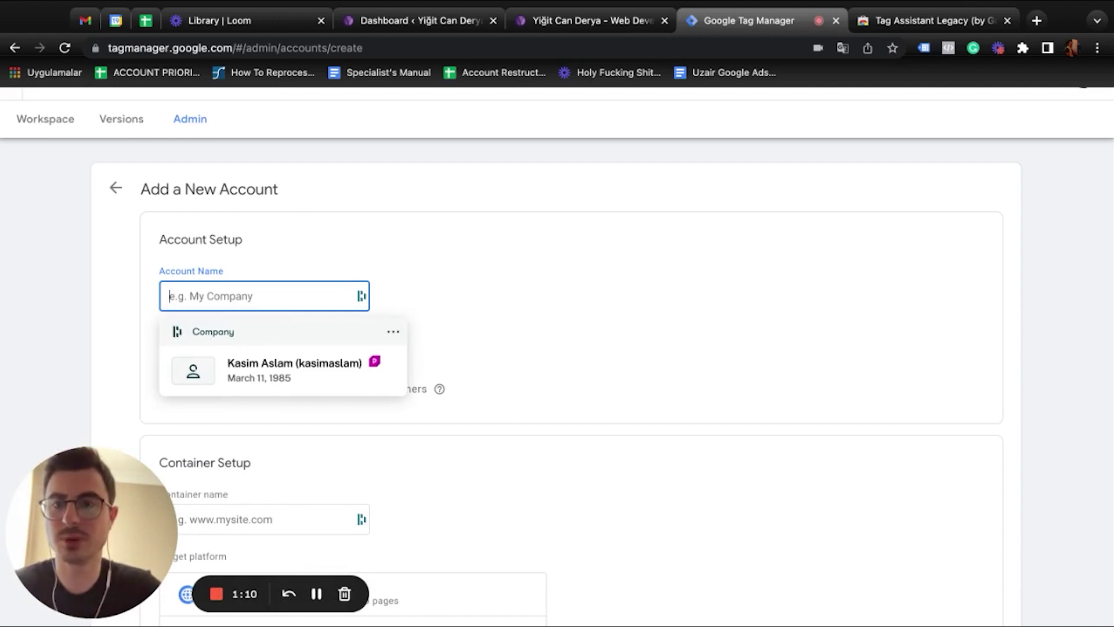
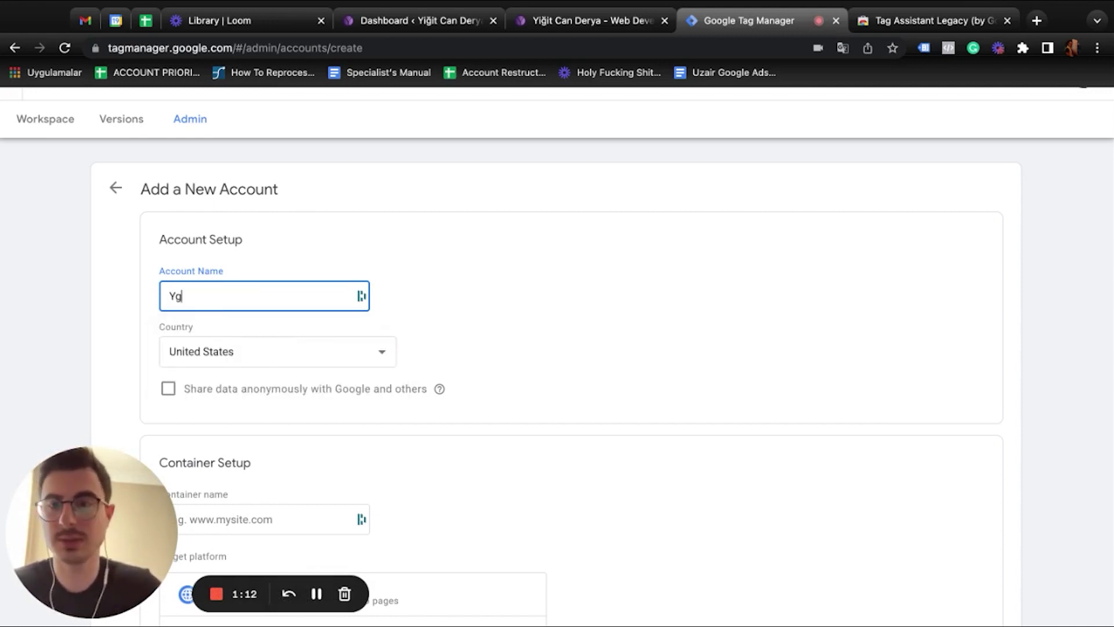
scroll(408, 314, "down", 1)
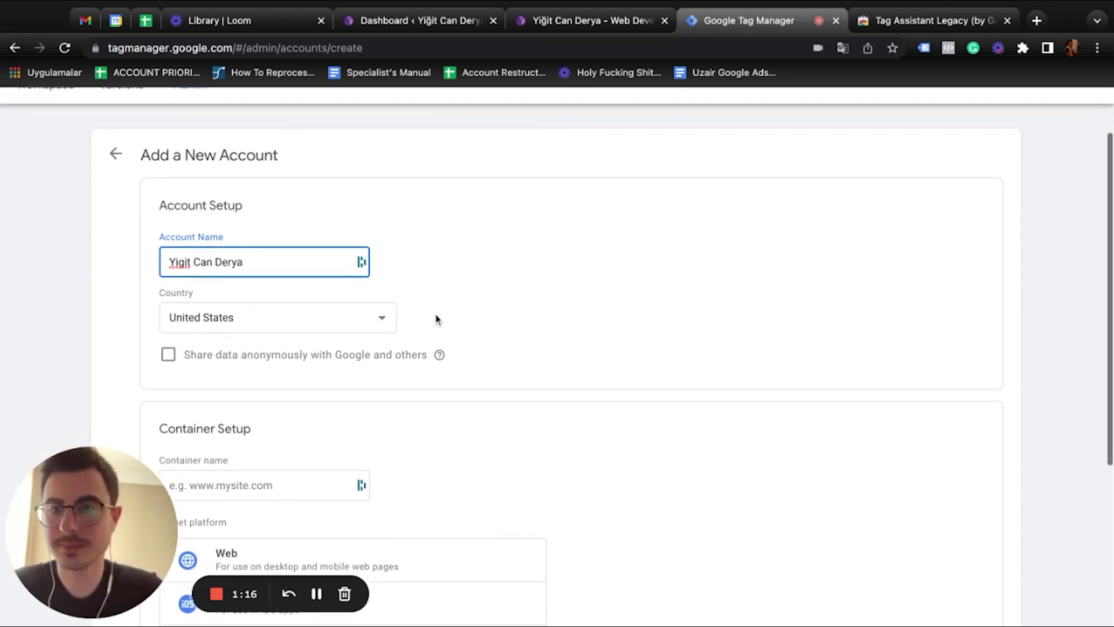
left_click(311, 324)
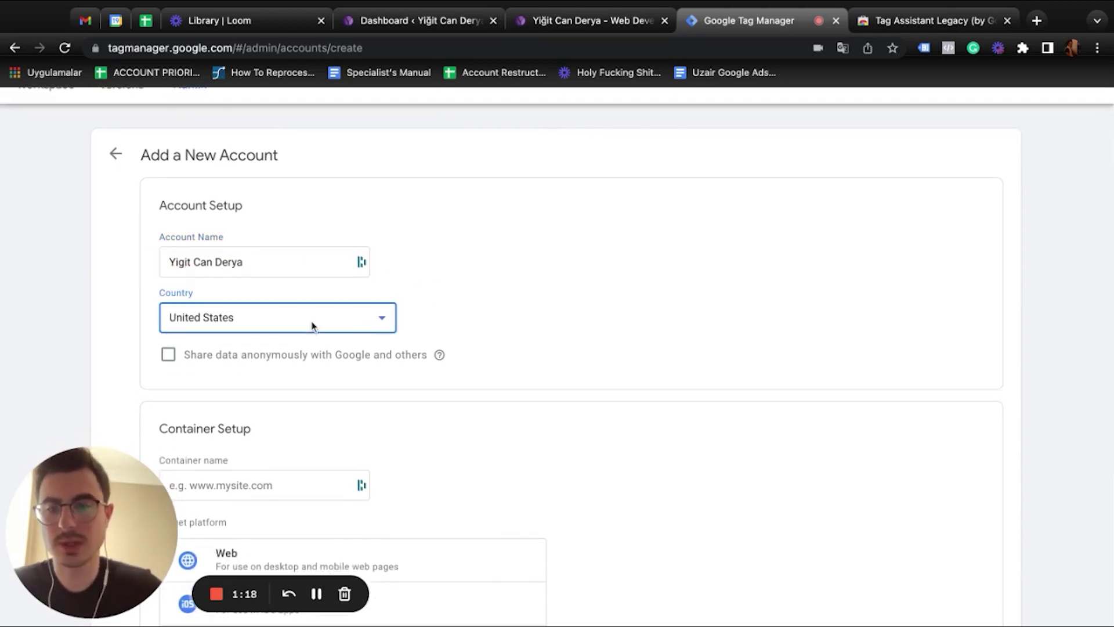
type("turkey")
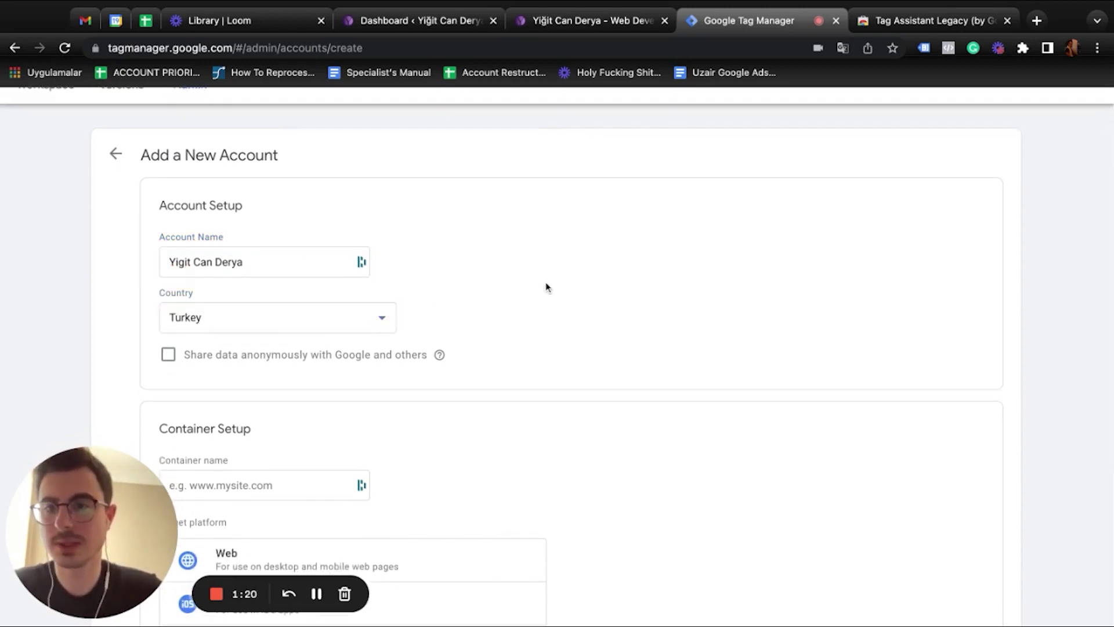
scroll(512, 289, "down", 3)
left_click(265, 335)
key("super+v")
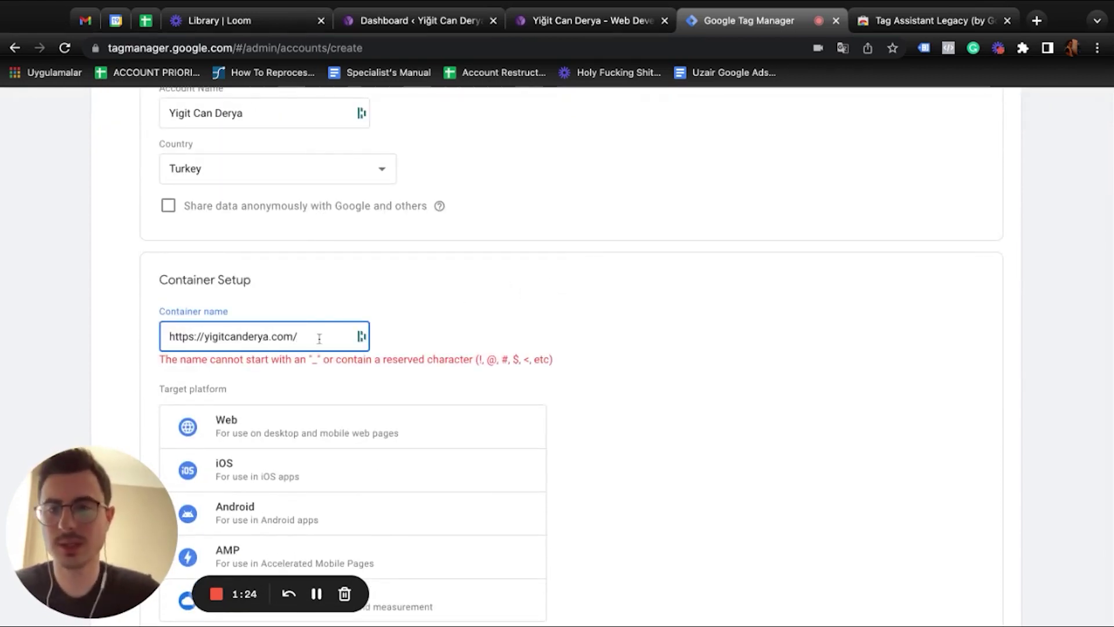
key("BackSpace")
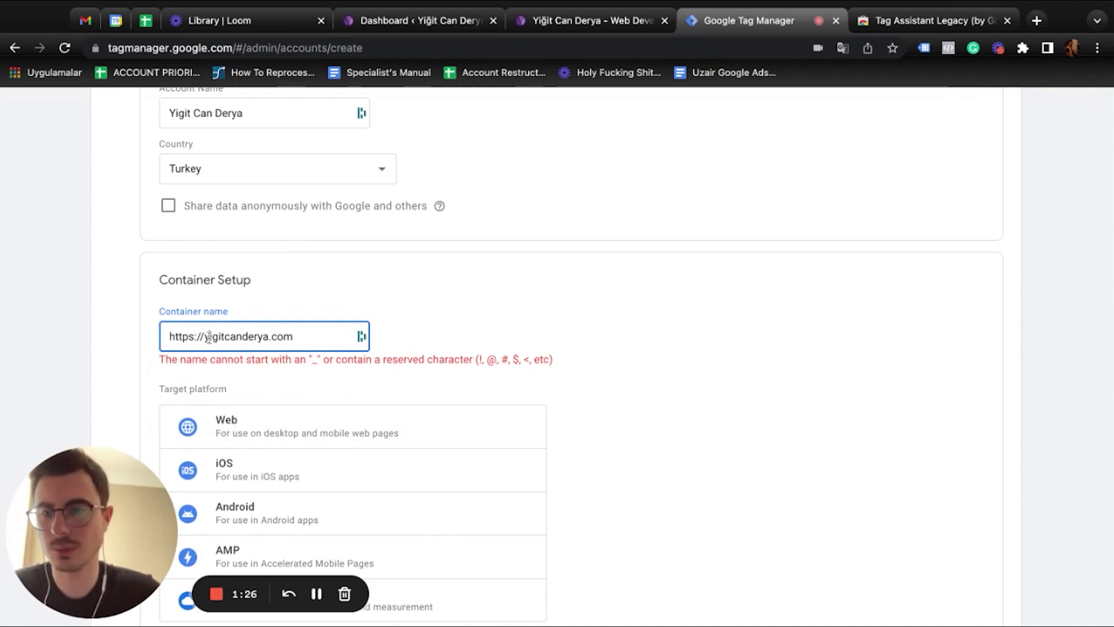
left_click_drag(209, 338, 126, 342)
key("BackSpace")
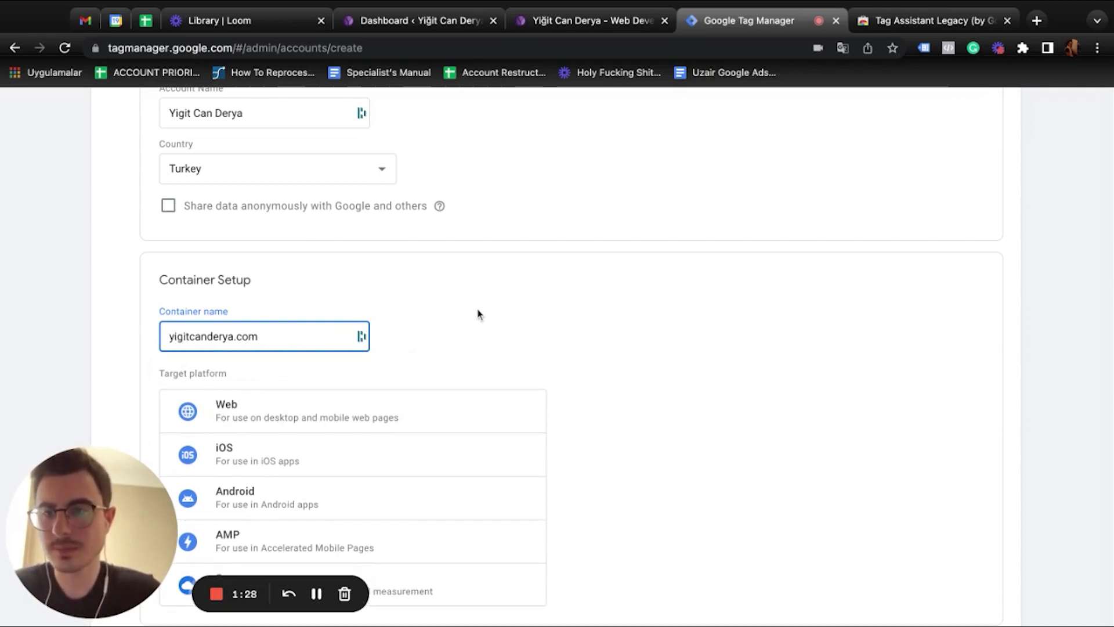
Create the Web container, accept the terms of service, and copy the head install snippet
left_click(222, 329)
scroll(542, 311, "down", 4)
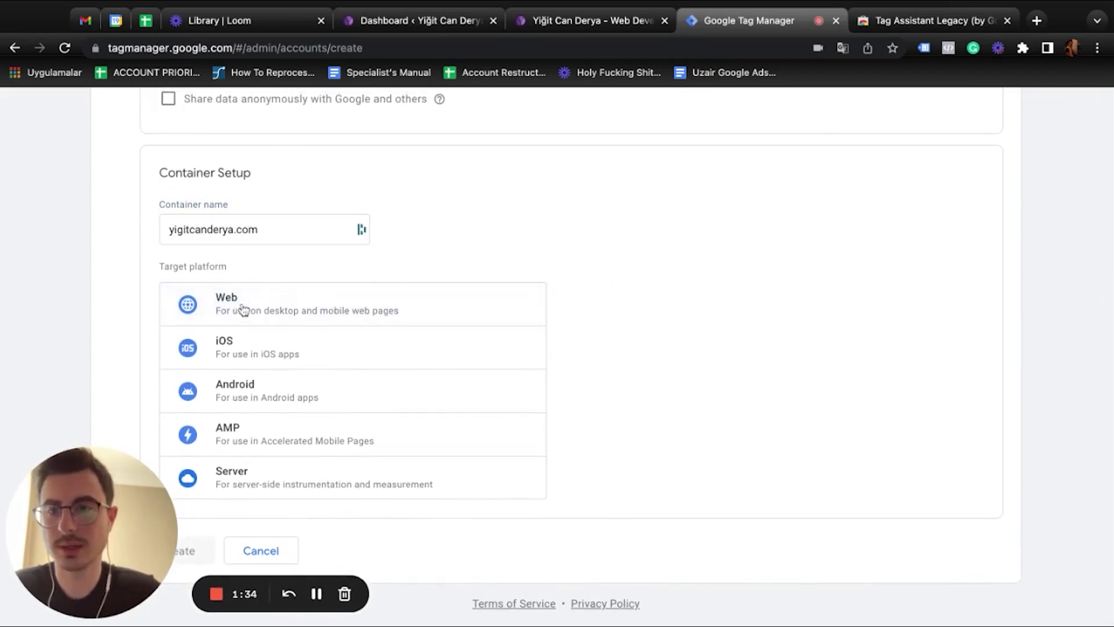
left_click(407, 311)
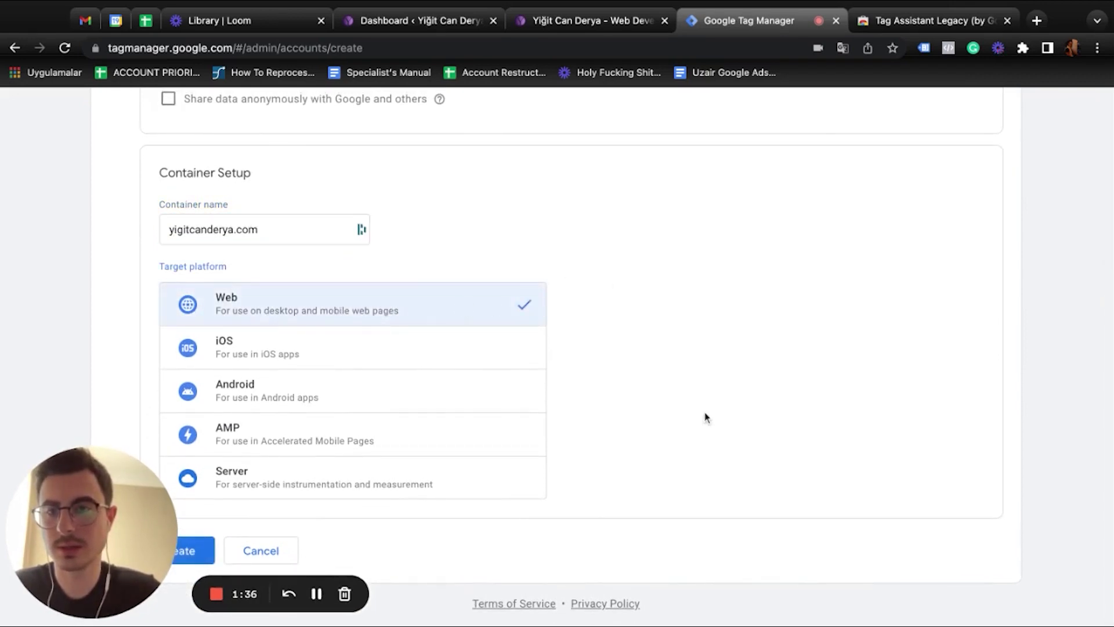
left_click(202, 548)
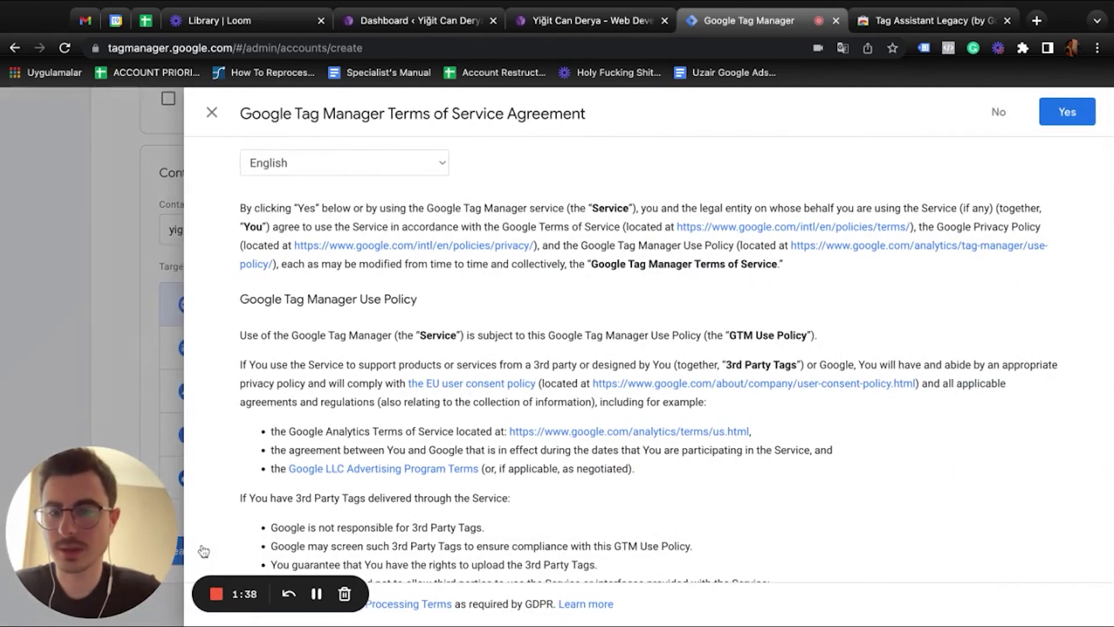
left_click(1094, 112)
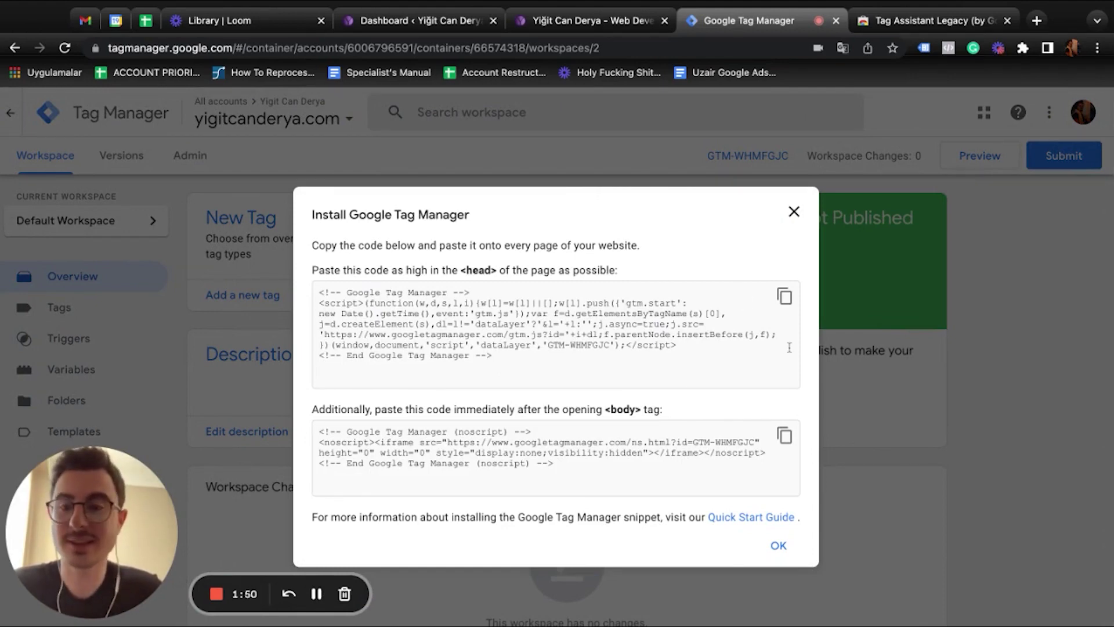
left_click(784, 296)
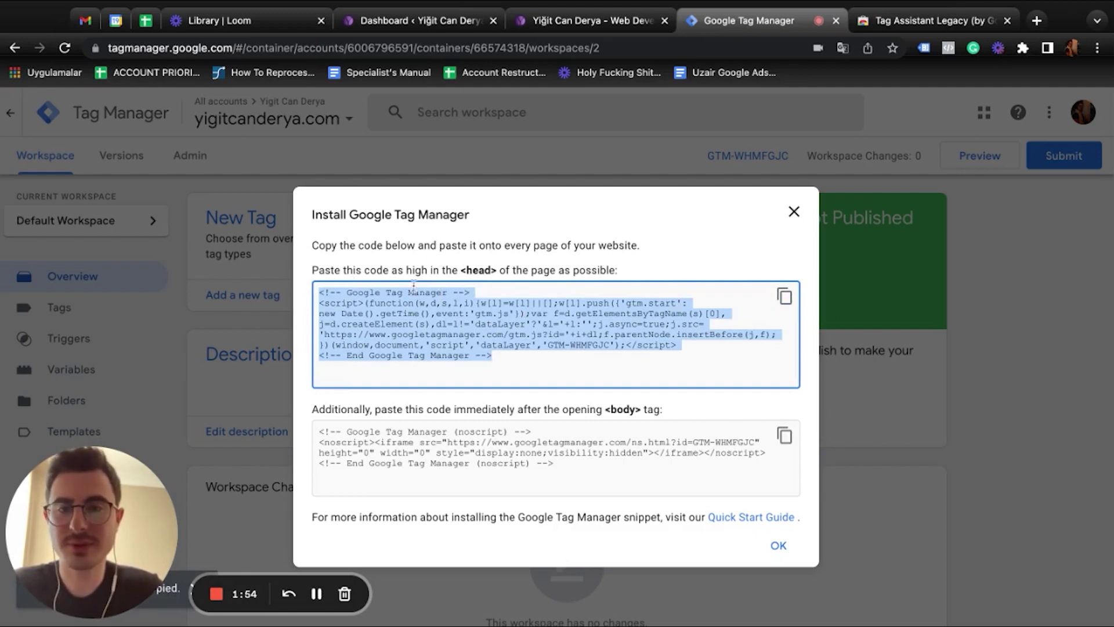
Return to the WordPress dashboard and reveal the Plugins submenu in the sidebar
left_click(416, 23)
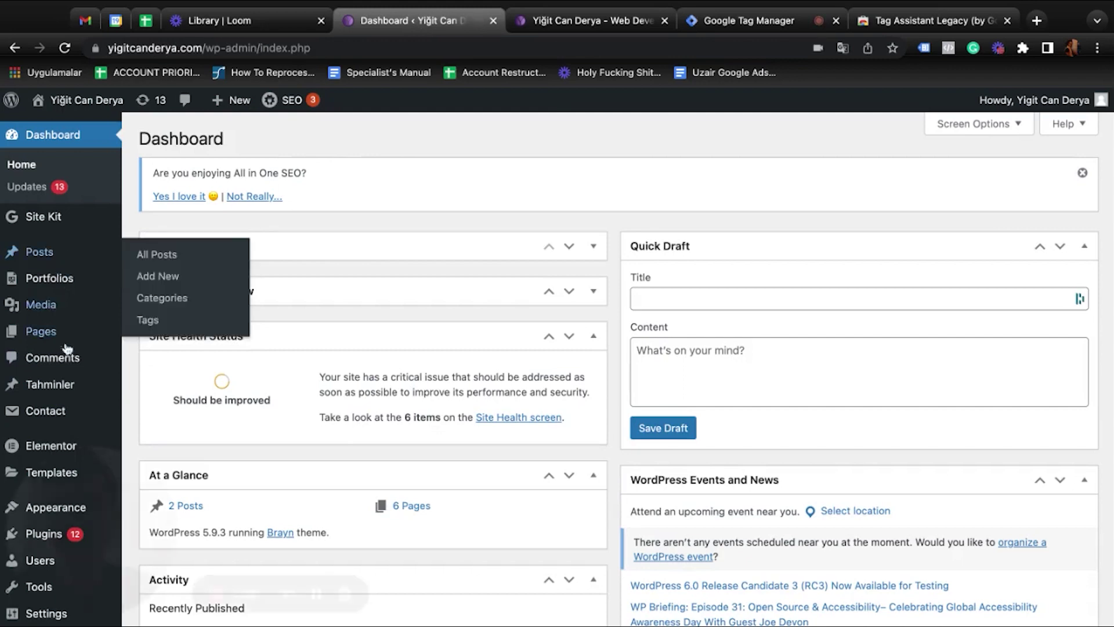
scroll(68, 358, "down", 3)
scroll(68, 358, "down", 4)
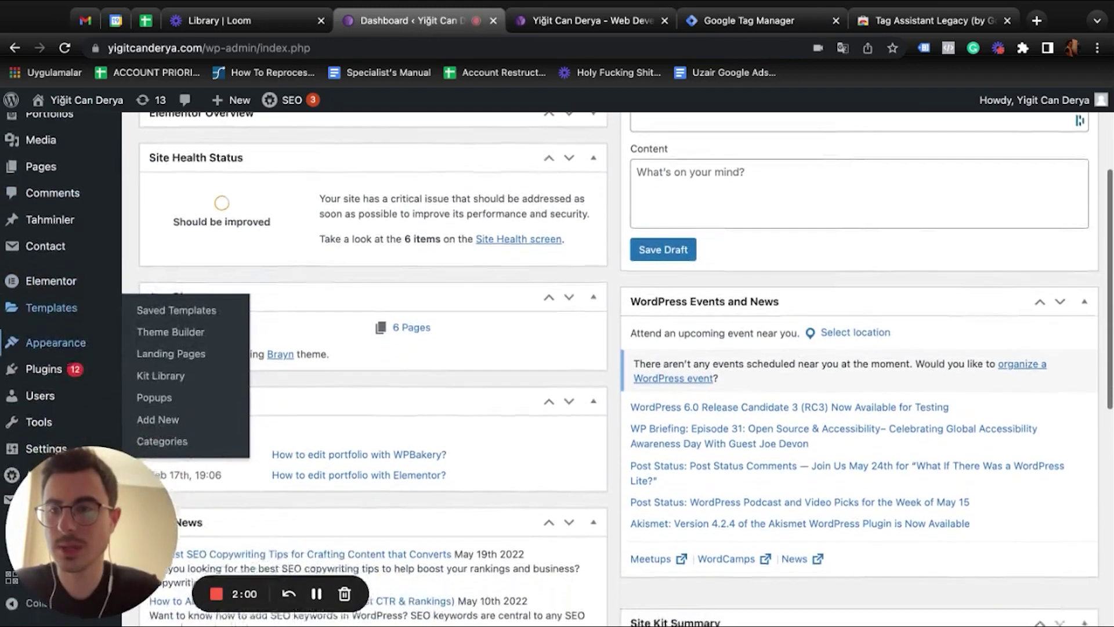
mouse_move(68, 383)
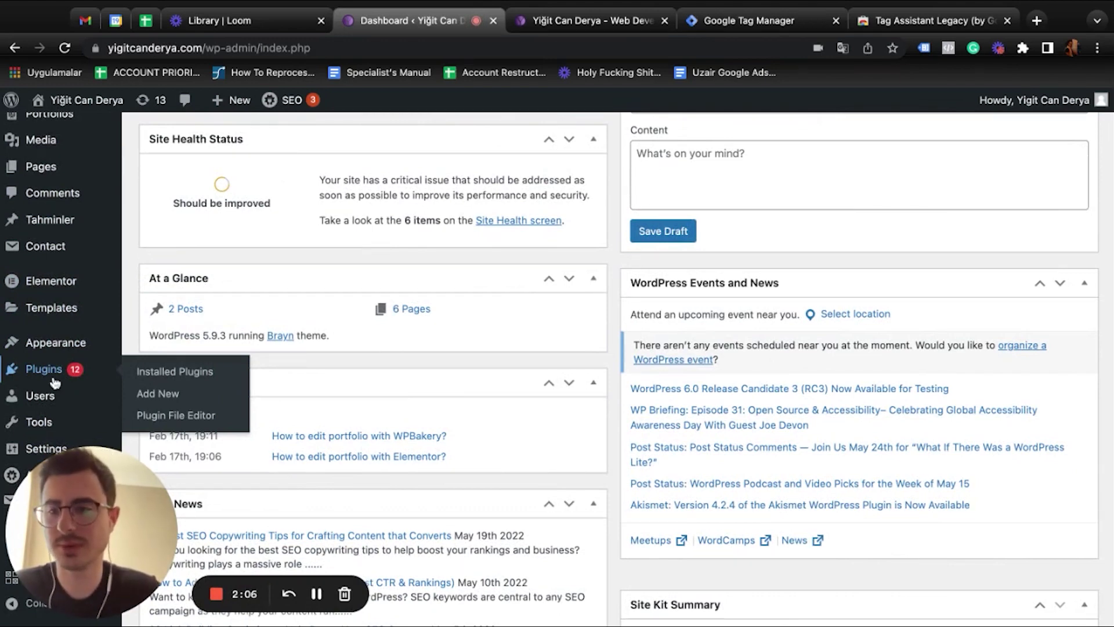
Search Add Plugins for 'google tag manager' and mark the Google Tag Manager for WordPress result
left_click(173, 395)
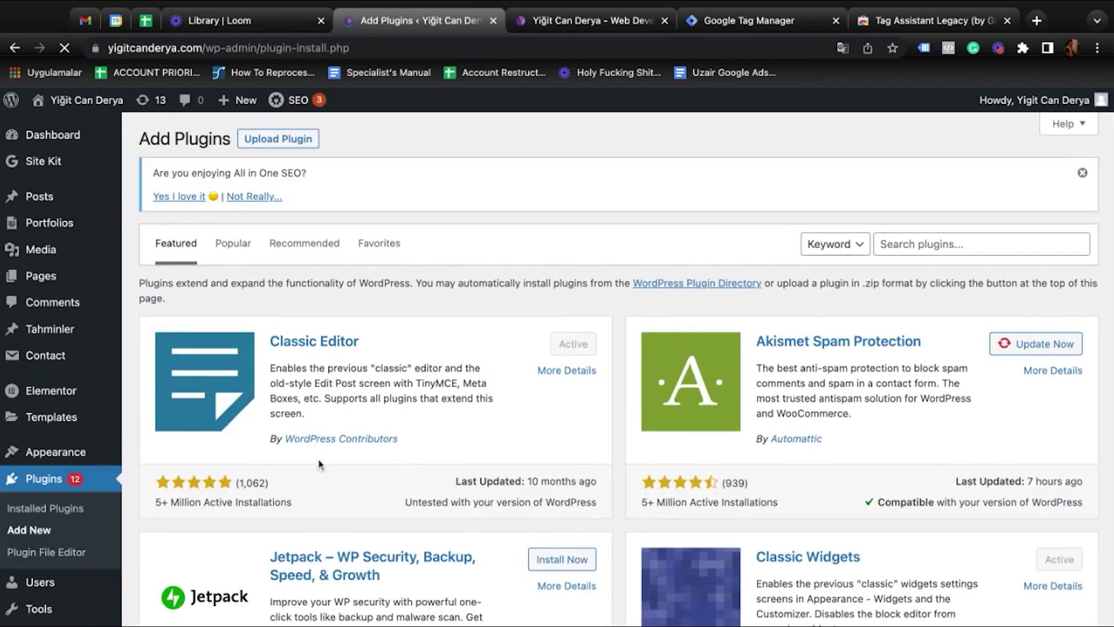
scroll(930, 177, "down", 2)
left_click(1000, 179)
type("google tag mana")
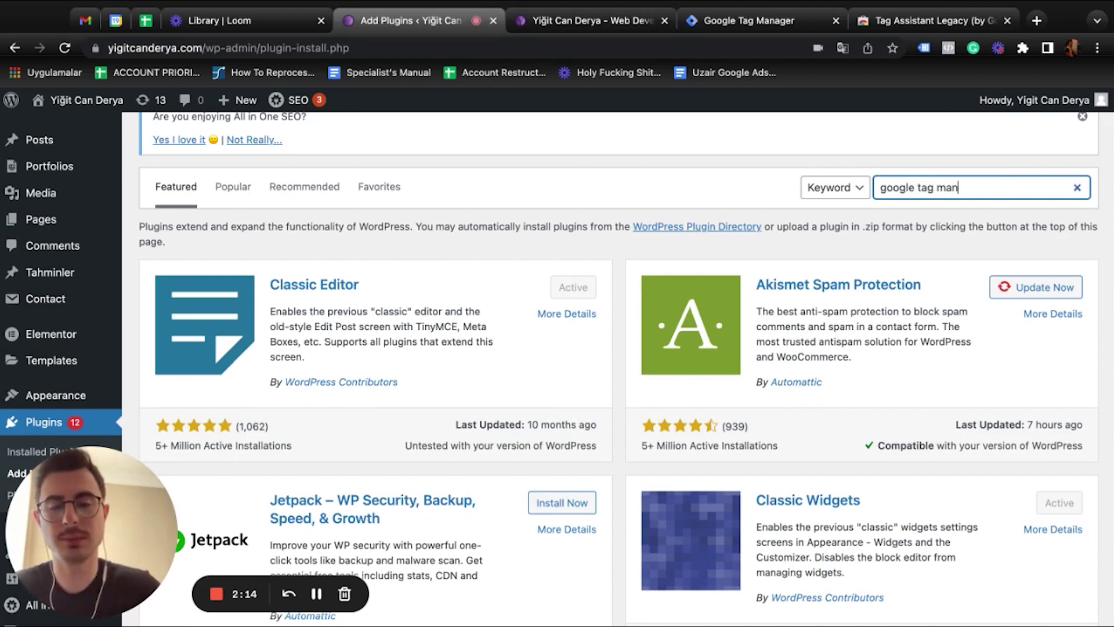
type("ger")
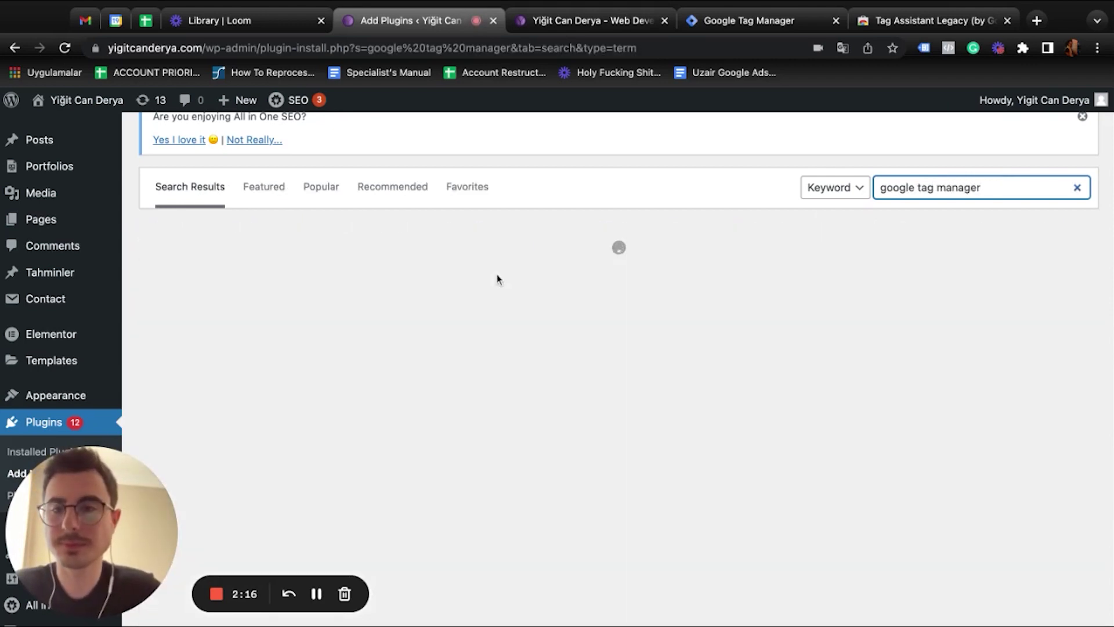
scroll(481, 332, "down", 1)
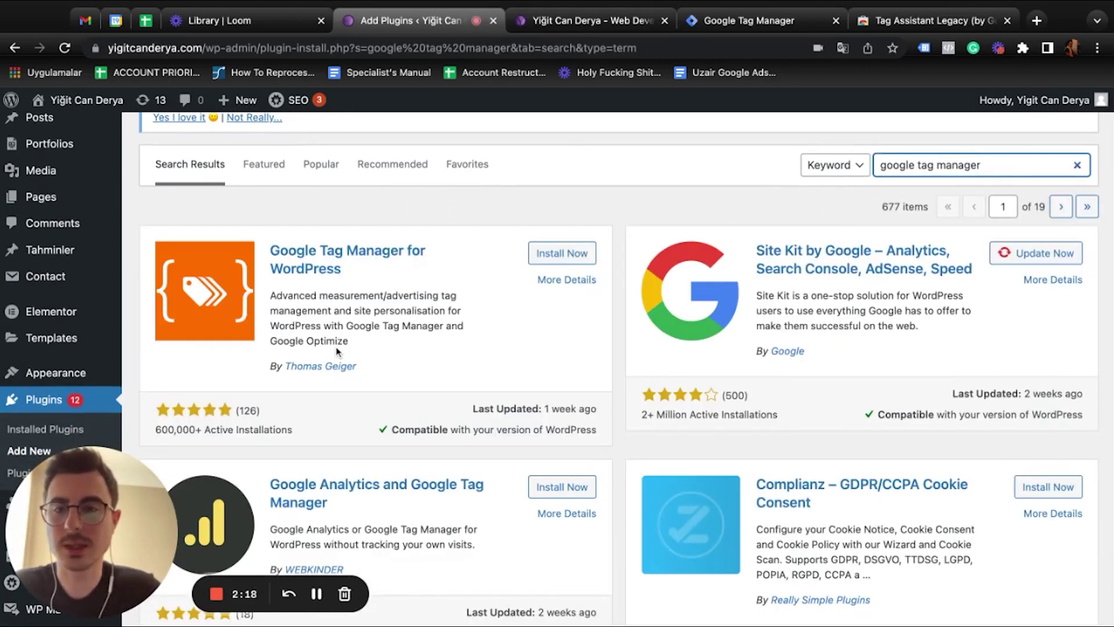
left_click_drag(371, 273, 256, 259)
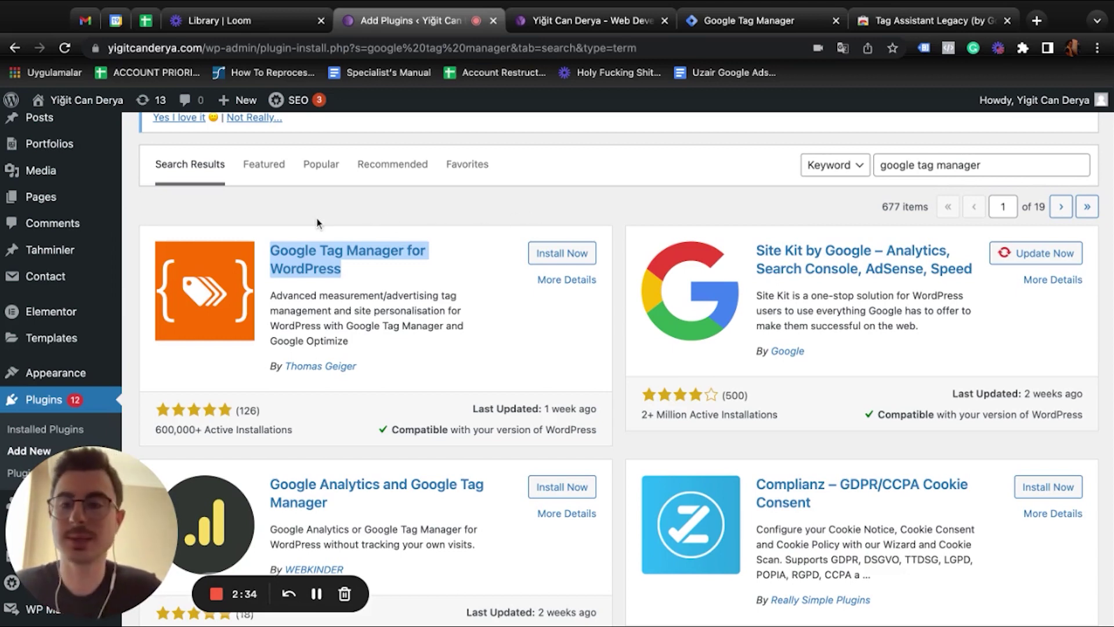
Bring up the Appearance submenu in the WordPress admin sidebar
scroll(87, 273, "down", 2)
mouse_move(90, 287)
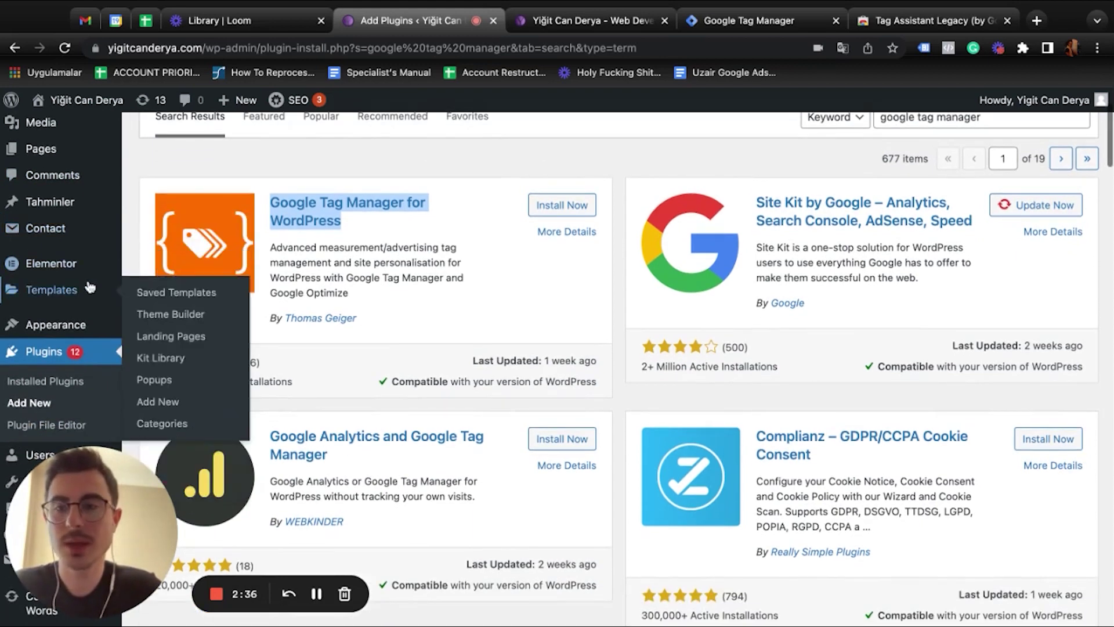
scroll(35, 290, "down", 1)
mouse_move(58, 294)
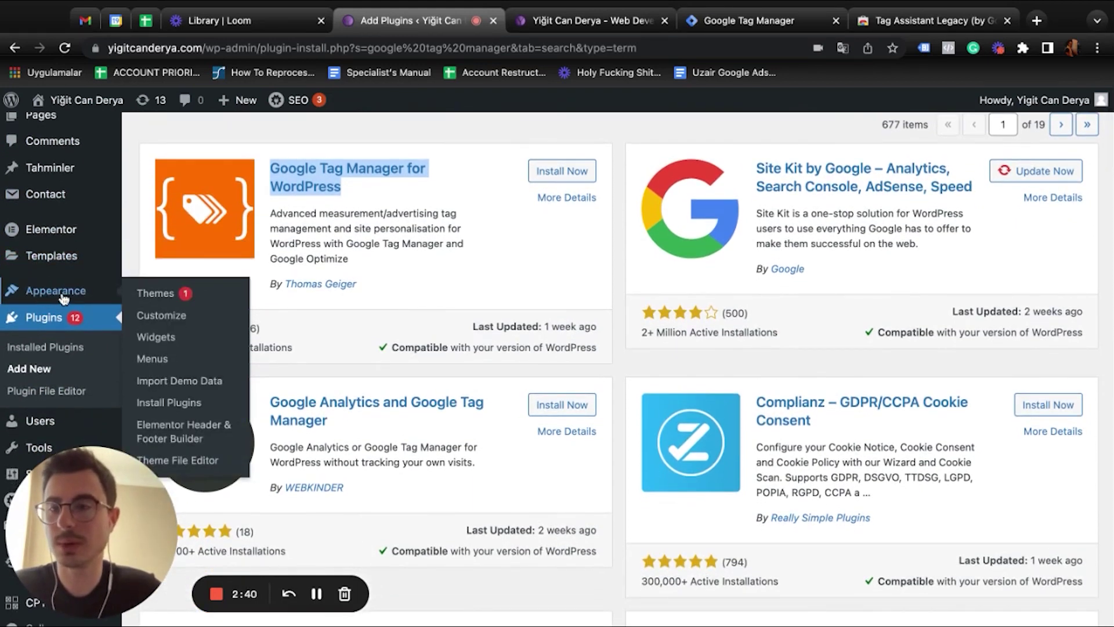
Open the Brayn theme's header.php and paste the GTM head snippet right after <head>
left_click(210, 463)
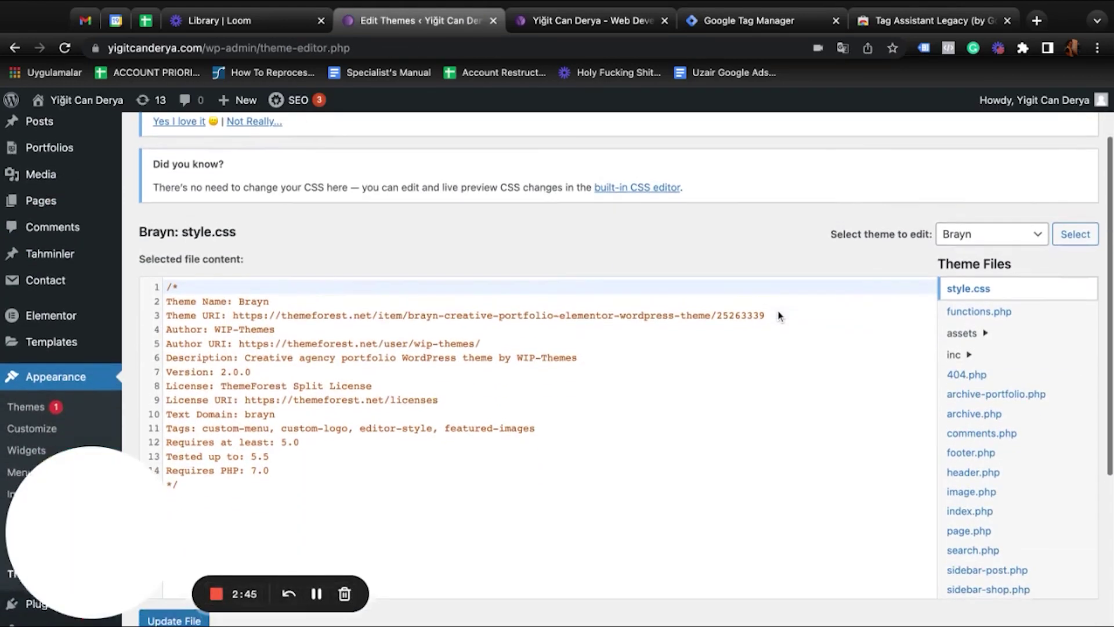
scroll(972, 449, "down", 1)
left_click(980, 467)
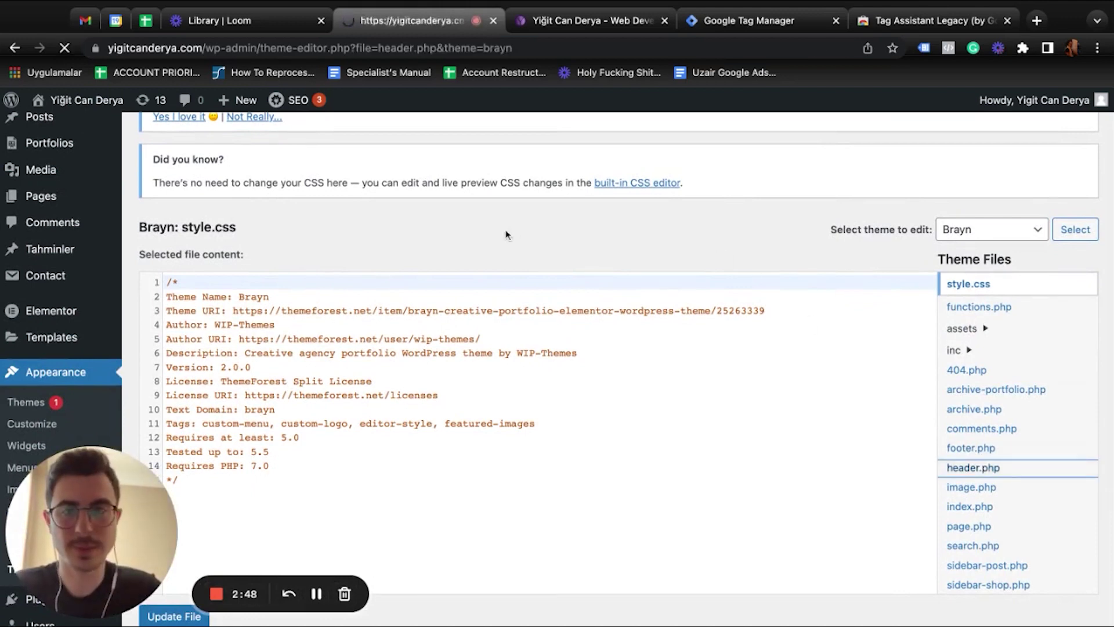
scroll(390, 220, "down", 2)
scroll(391, 222, "down", 4)
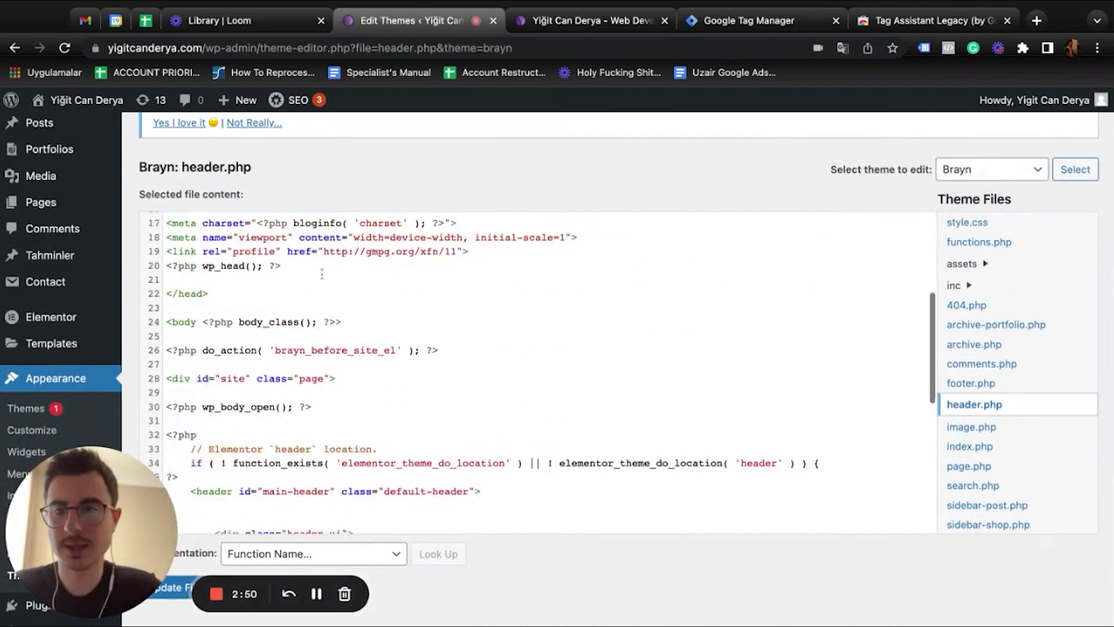
scroll(288, 283, "up", 2)
left_click(222, 318)
key("Return")
key("Return")
key("super+v")
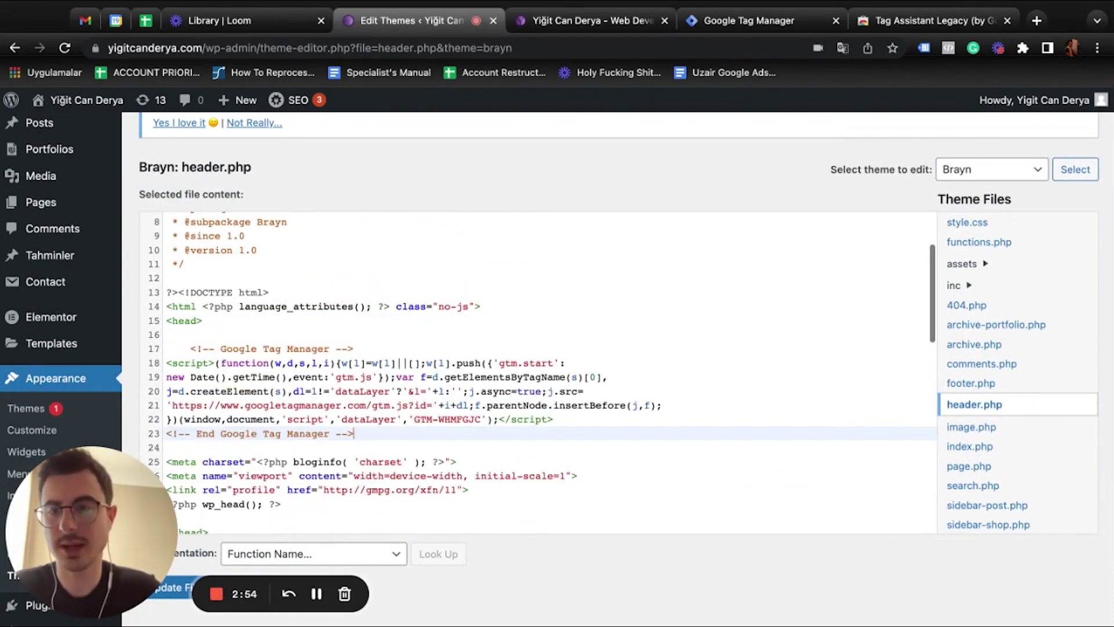
Copy the GTM noscript body snippet and return to the header.php editor
left_click(745, 21)
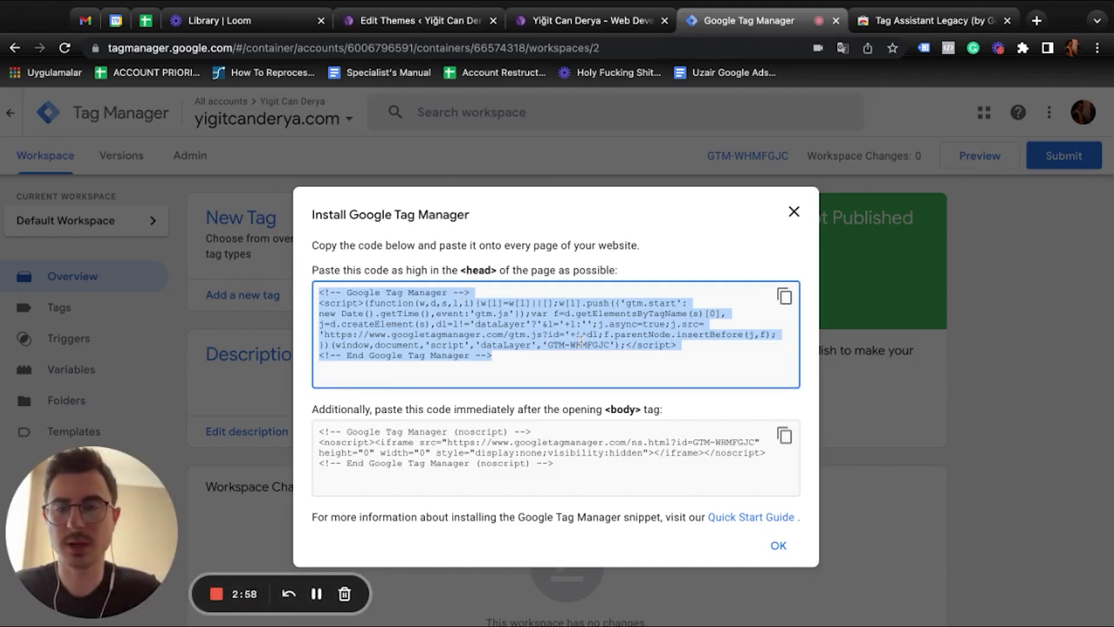
left_click(784, 435)
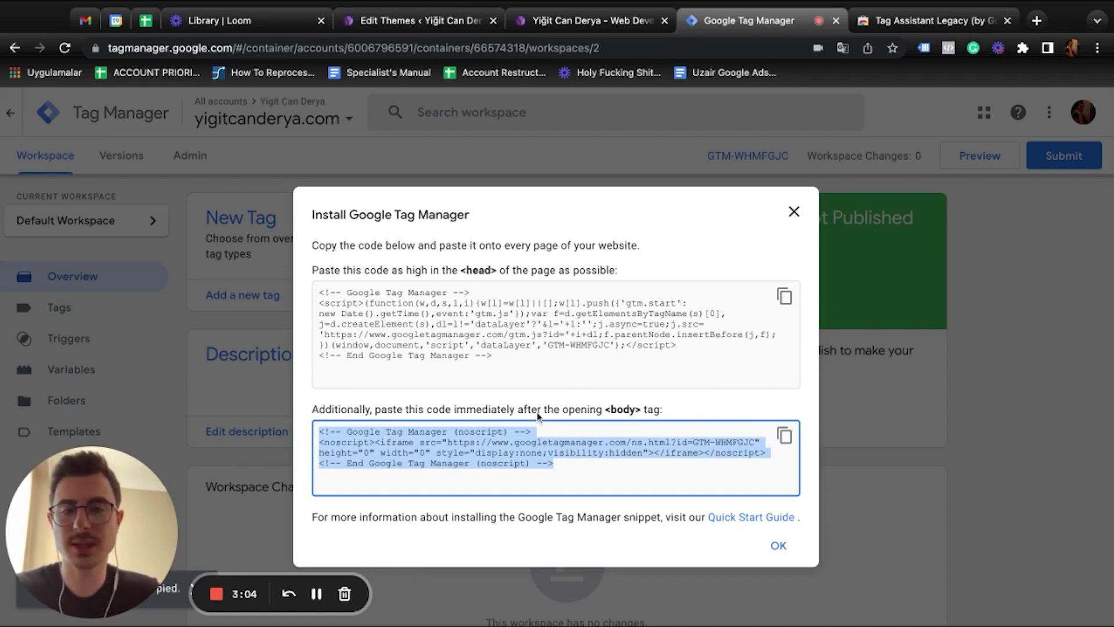
left_click(250, 24)
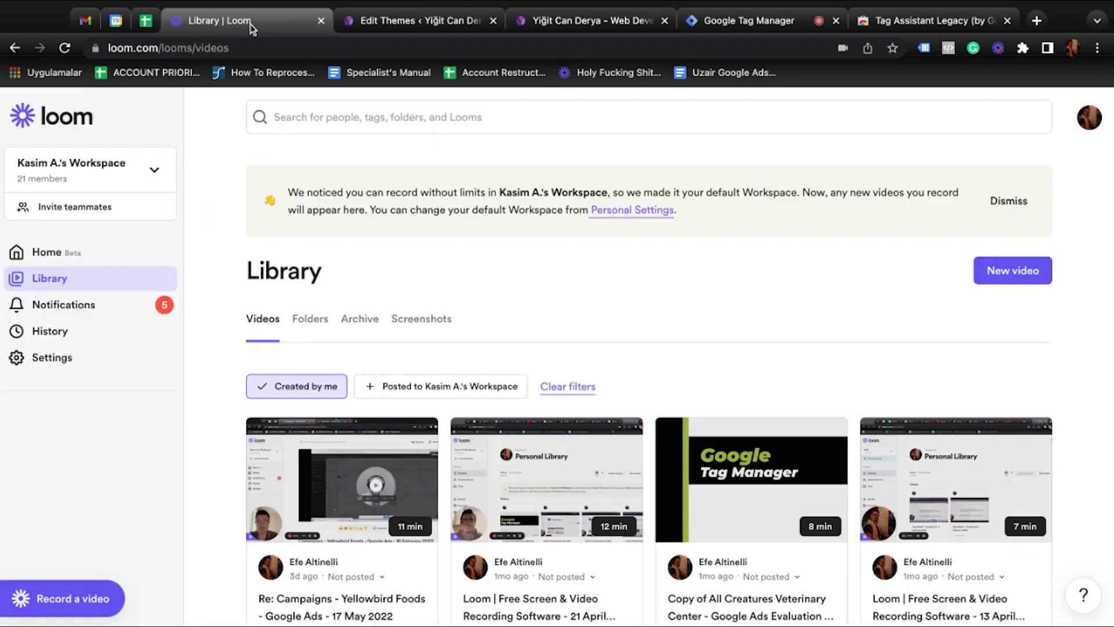
left_click(372, 29)
Paste the noscript snippet on a new line after <body> and save header.php with Update File
scroll(416, 348, "down", 5)
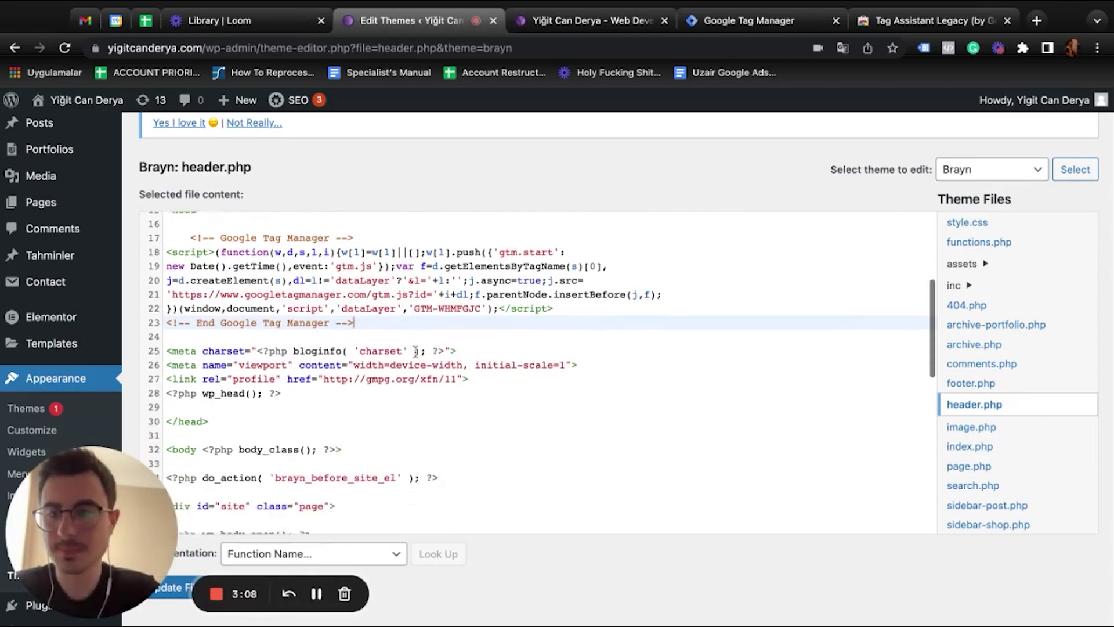
scroll(415, 352, "down", 2)
left_click(350, 369)
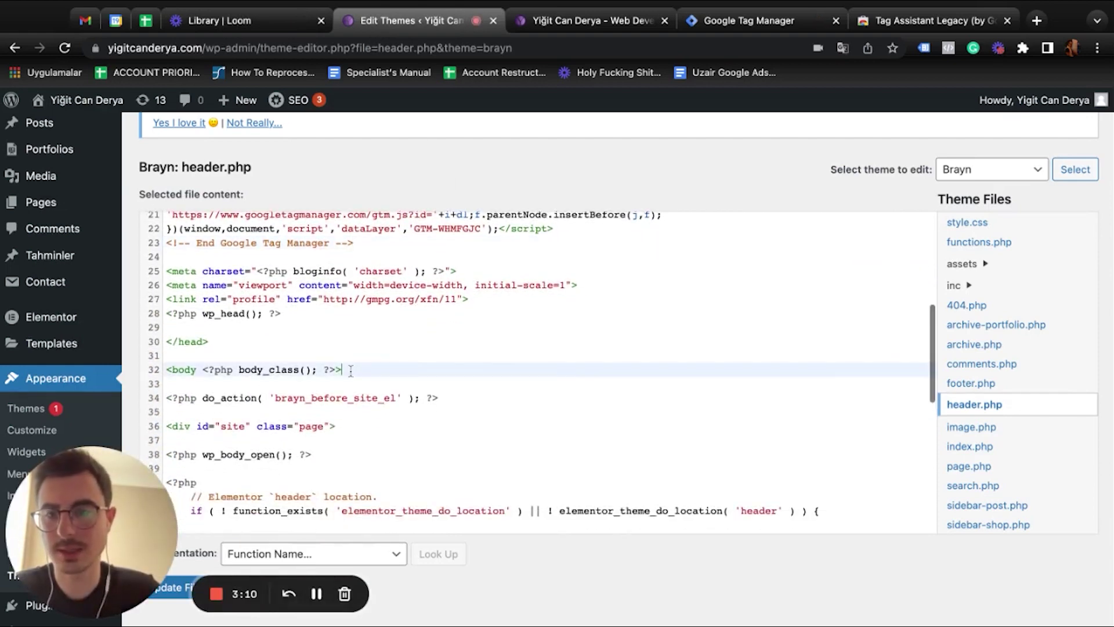
key("Return")
key("super+v")
scroll(380, 522, "down", 6)
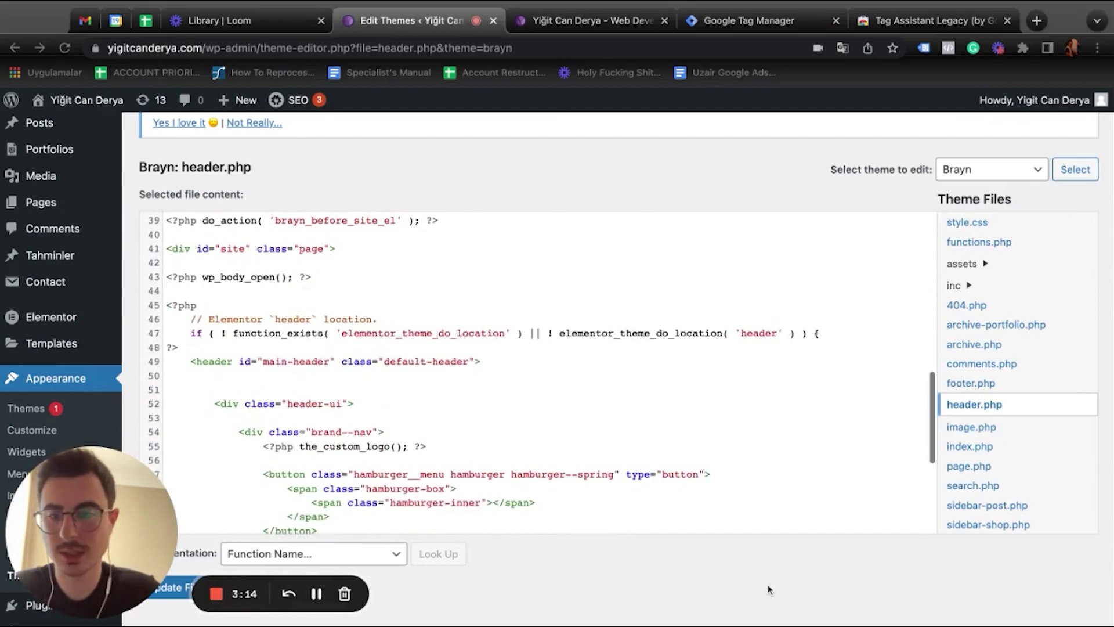
scroll(472, 526, "down", 5)
scroll(515, 565, "down", 3)
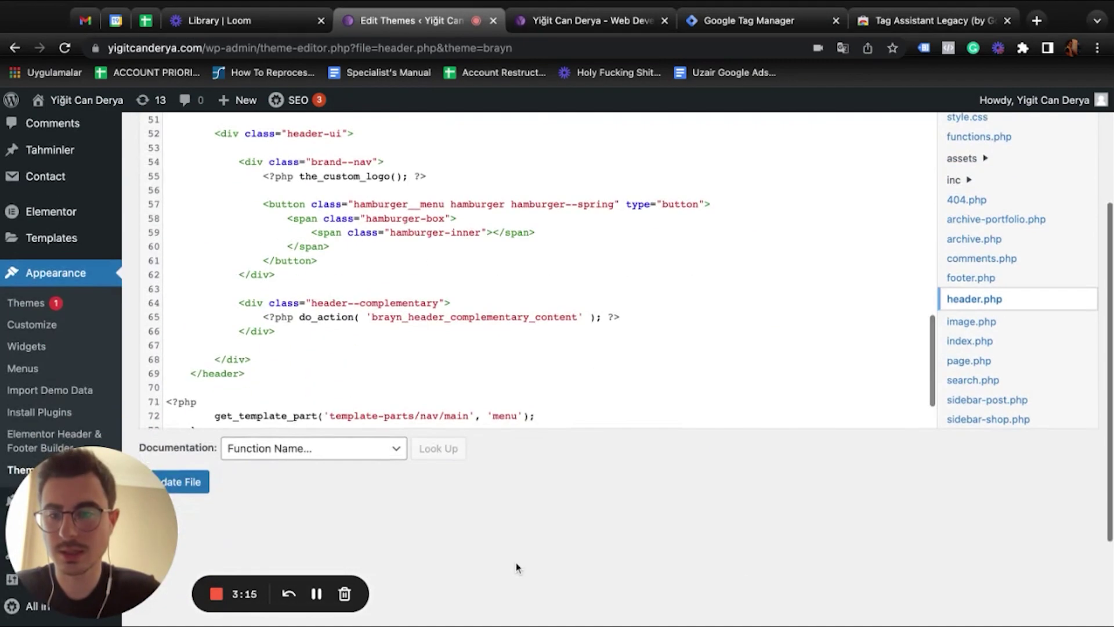
left_click(197, 482)
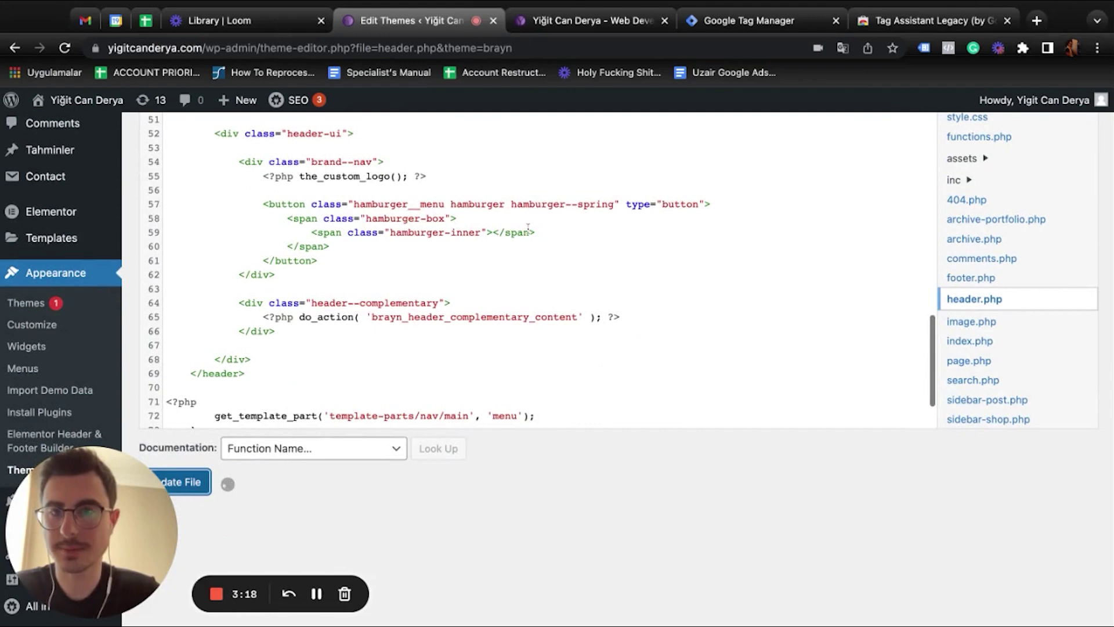
Reload the live website's homepage in its own tab to load the new tag code
left_click(586, 23)
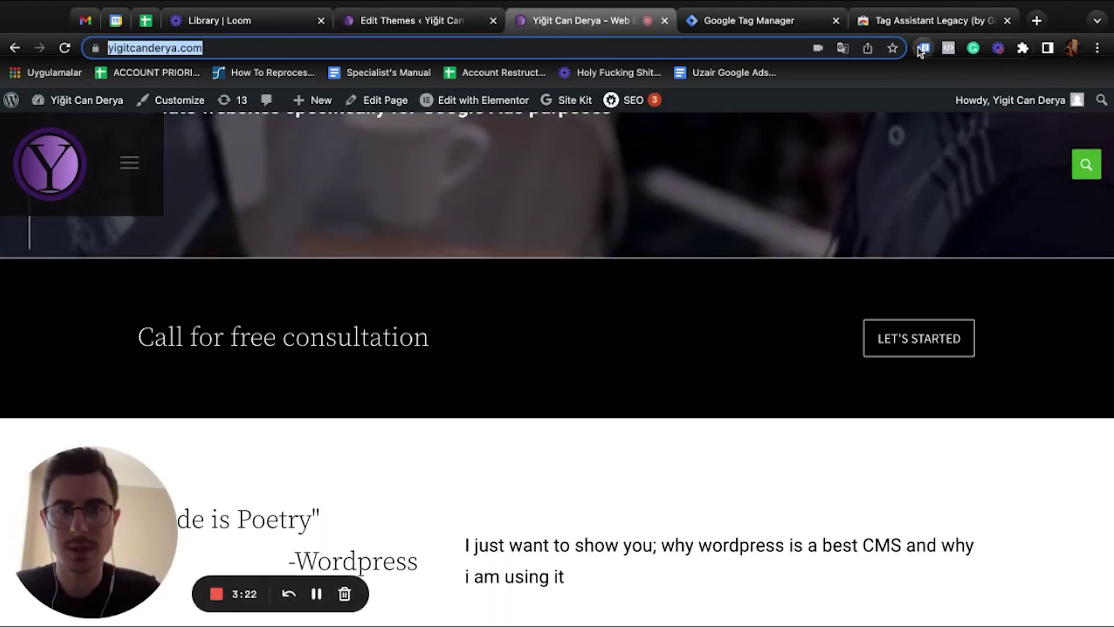
left_click(560, 219)
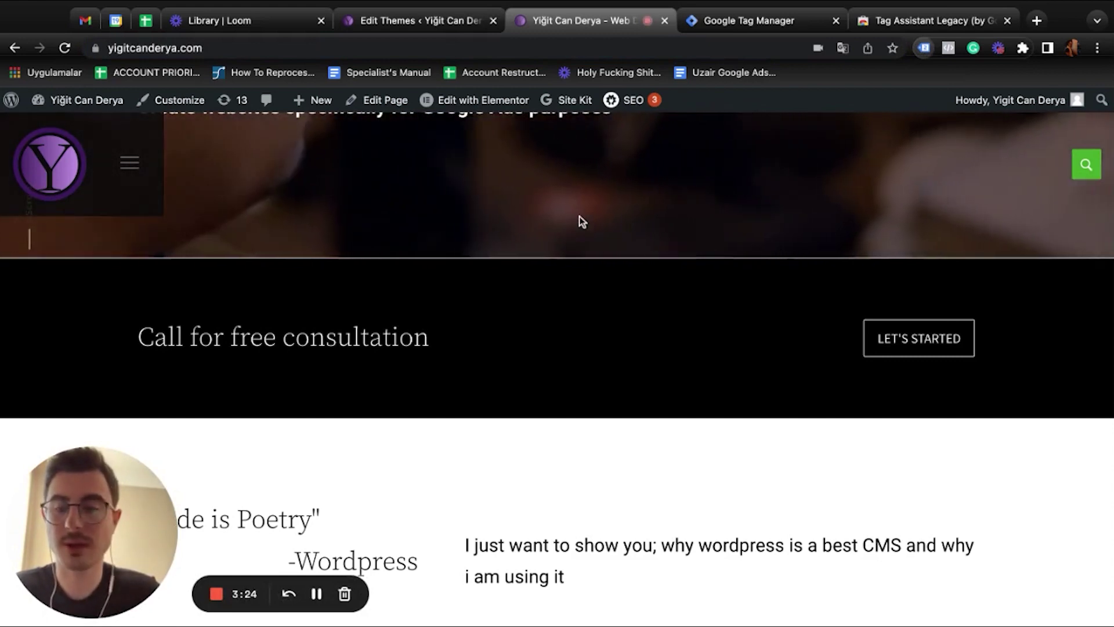
mouse_move(102, 93)
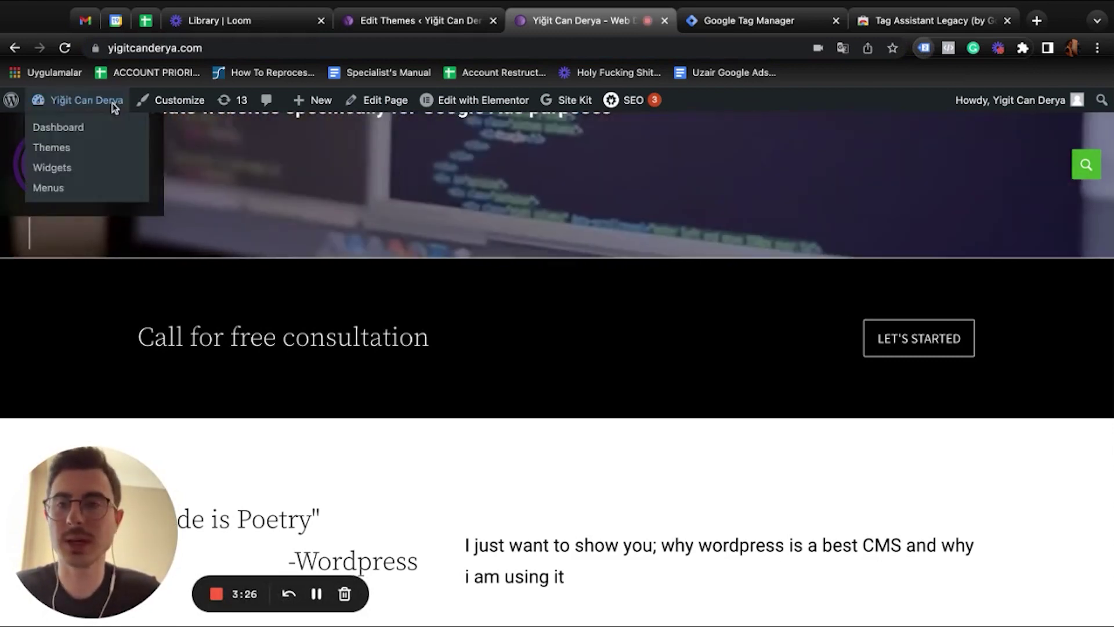
left_click(64, 48)
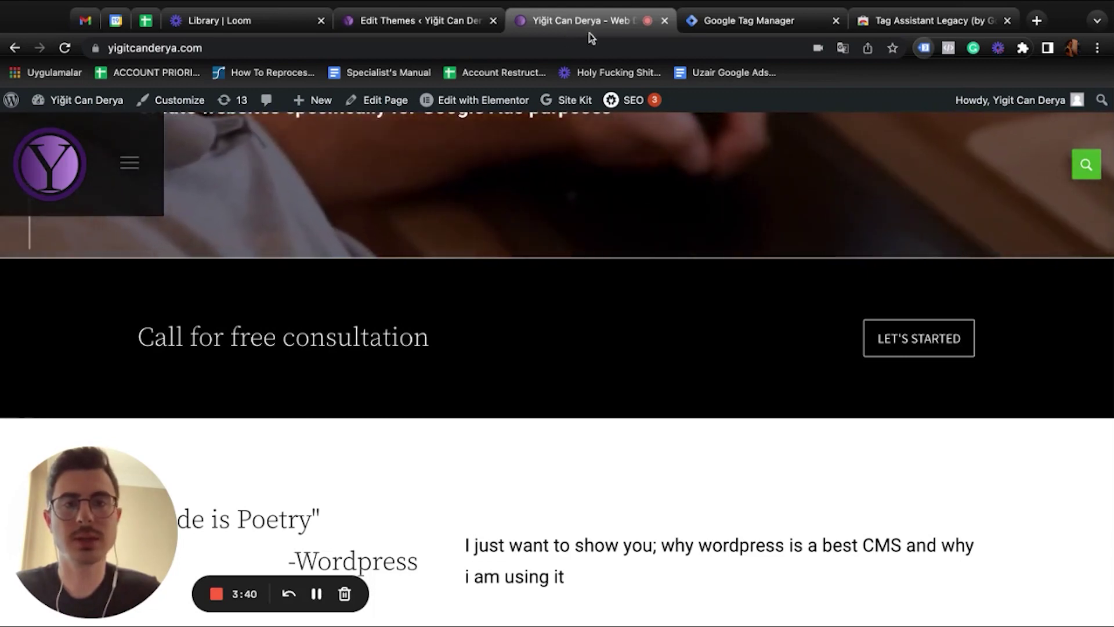
Close the Install Google Tag Manager dialog with OK and return to the header.php editor
left_click(746, 21)
left_click(777, 154)
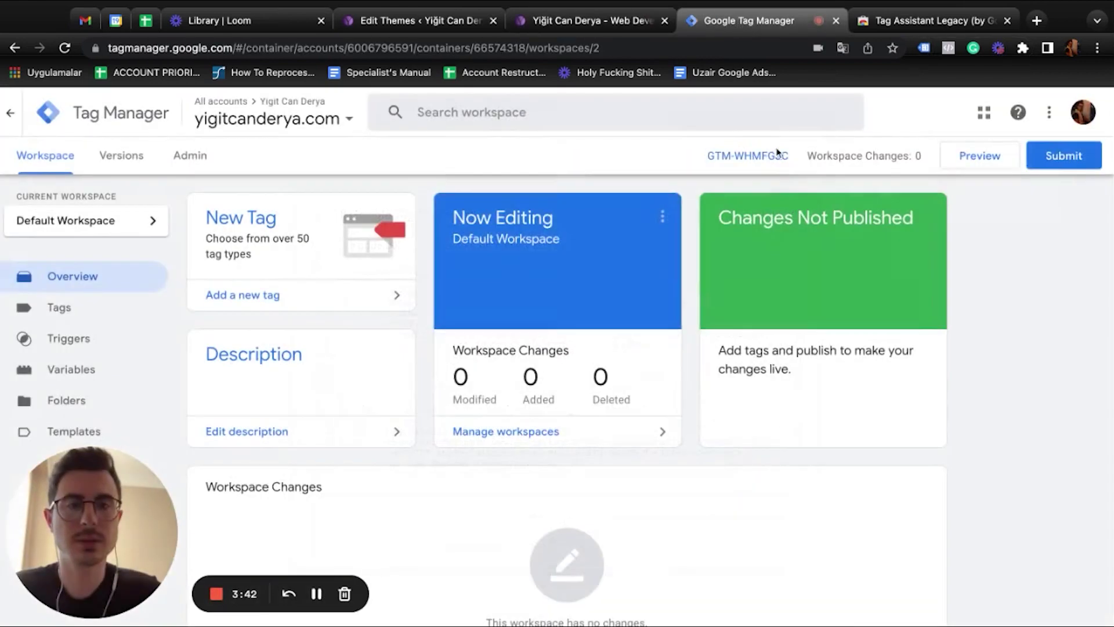
left_click(399, 26)
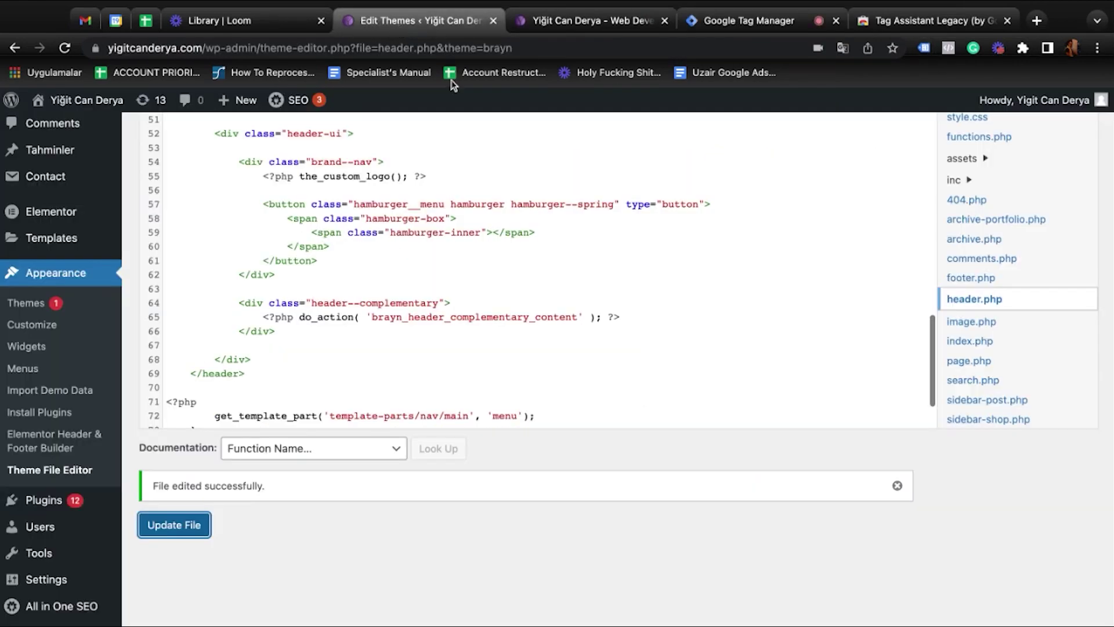